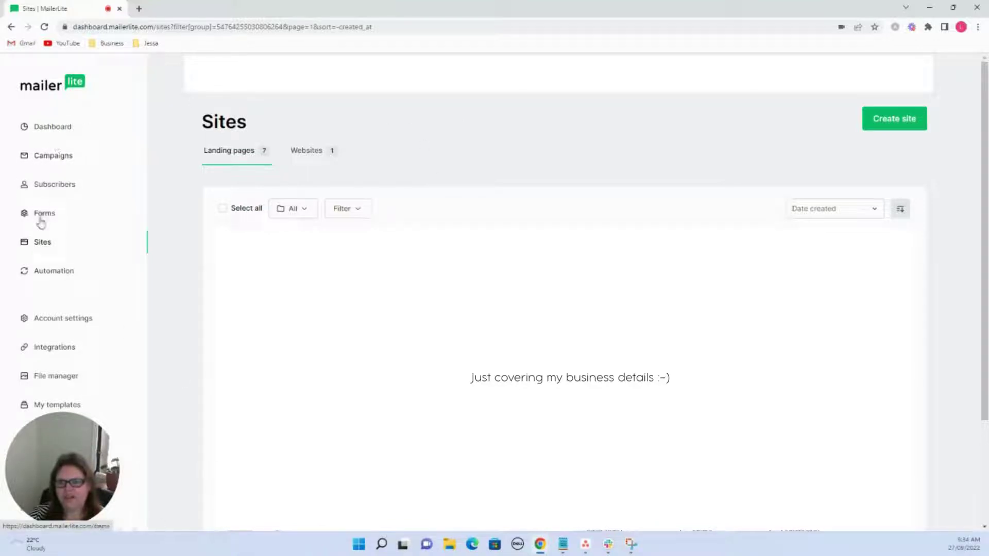
Start a new landing page from the Sites list.
left_click(37, 246)
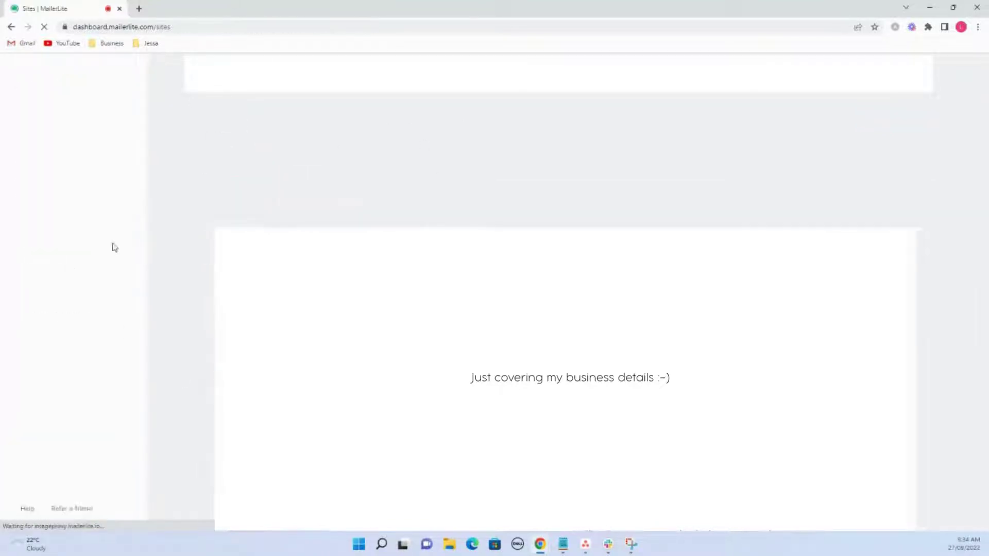
left_click(900, 123)
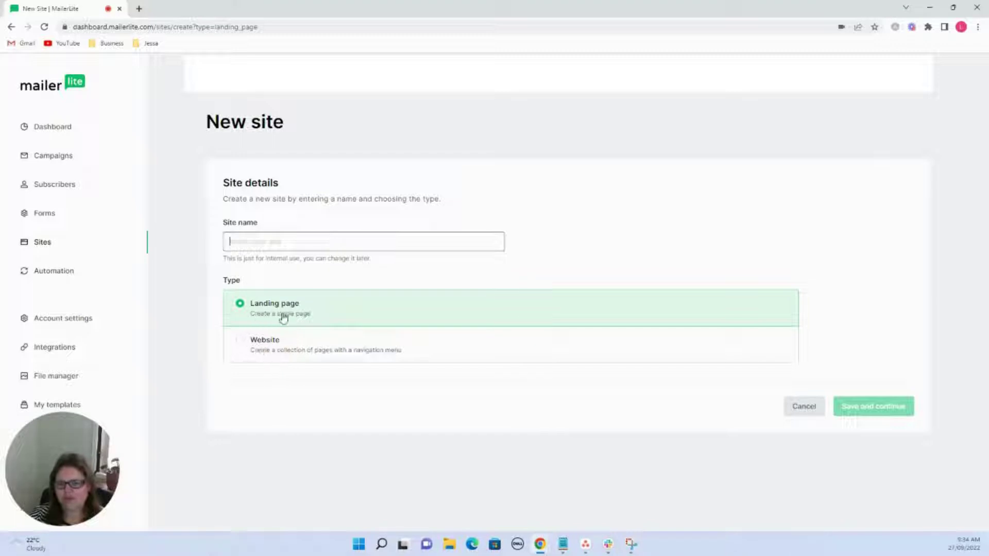
Name the new landing page 'Freebie' and save it.
left_click(287, 245)
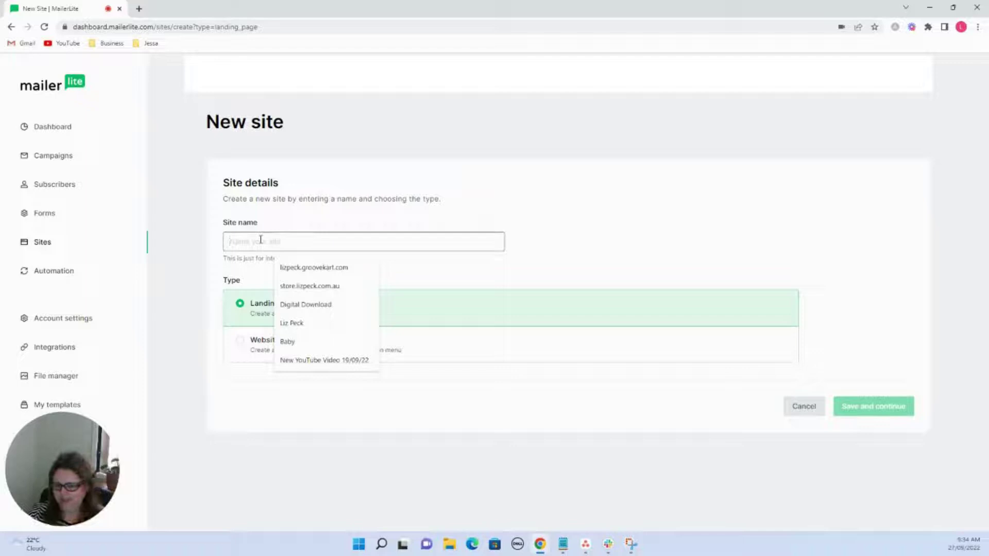
type("Fea")
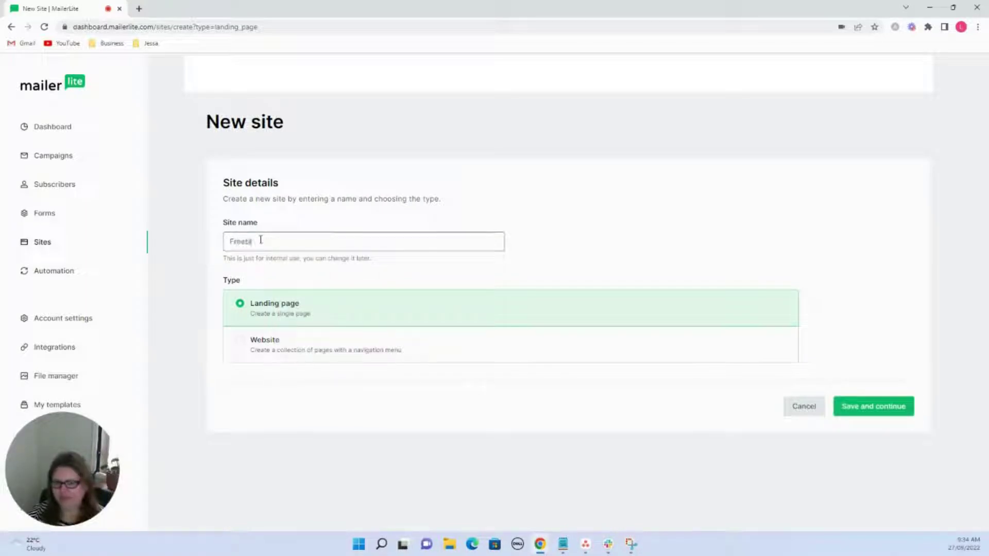
left_click(883, 410)
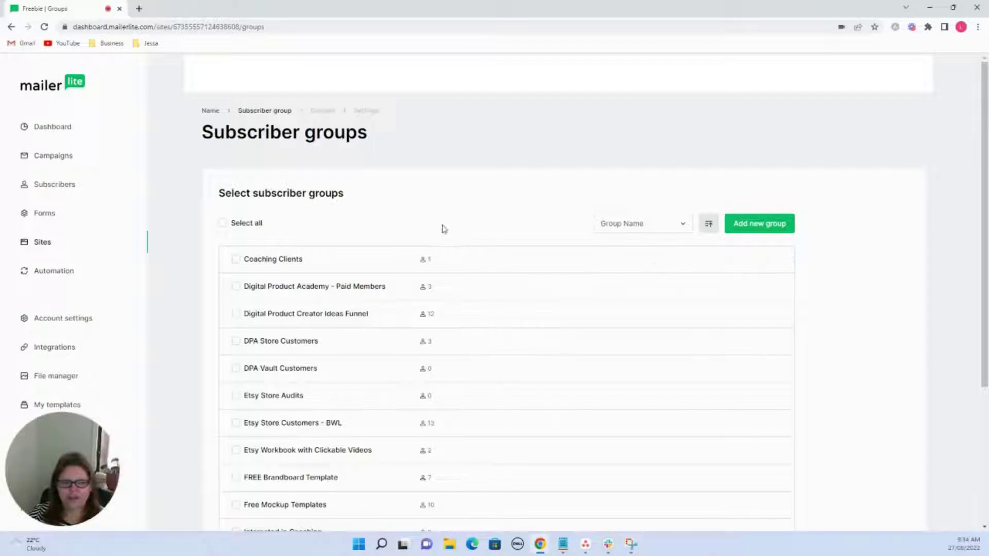
Create a 'Freebie' subscriber group for the page and continue to the template gallery.
left_click(747, 225)
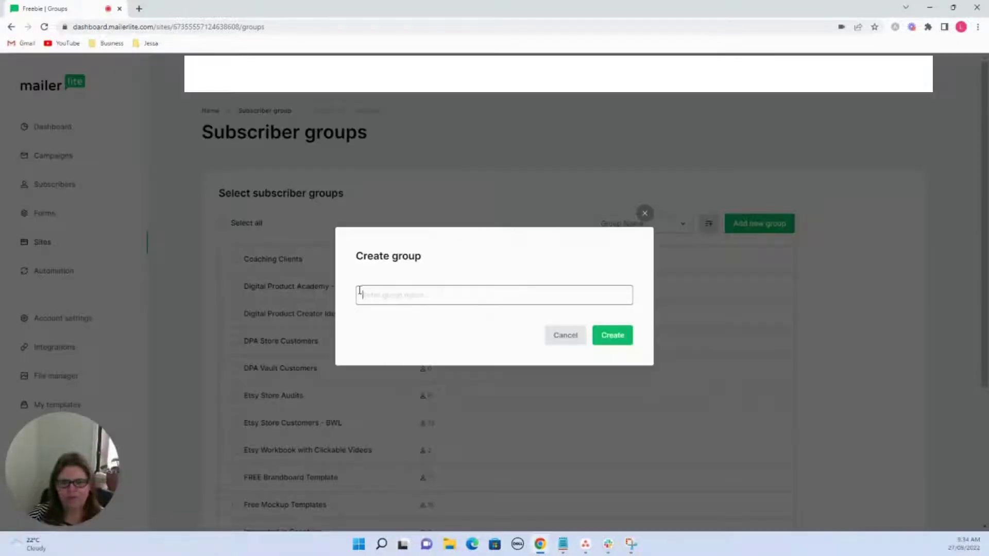
type("Free")
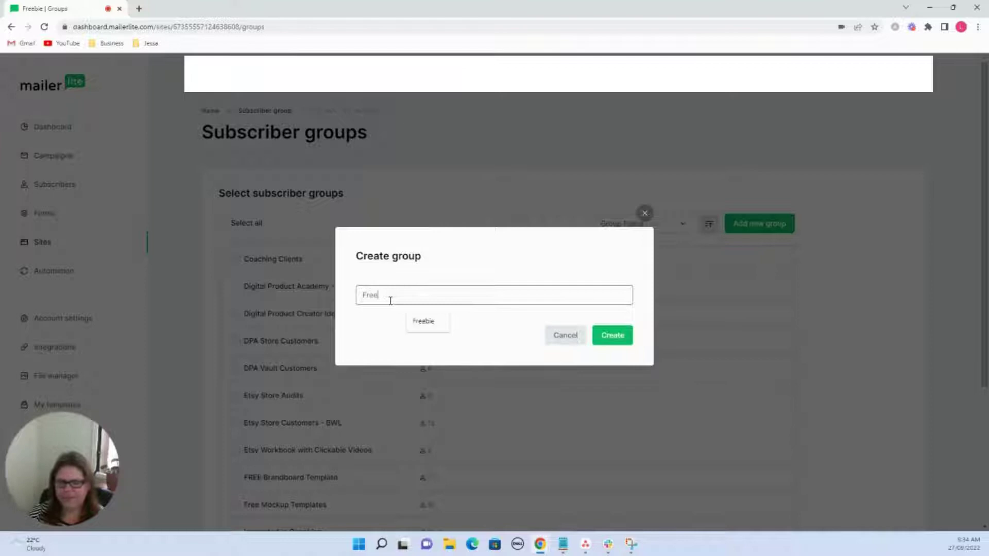
type("bie")
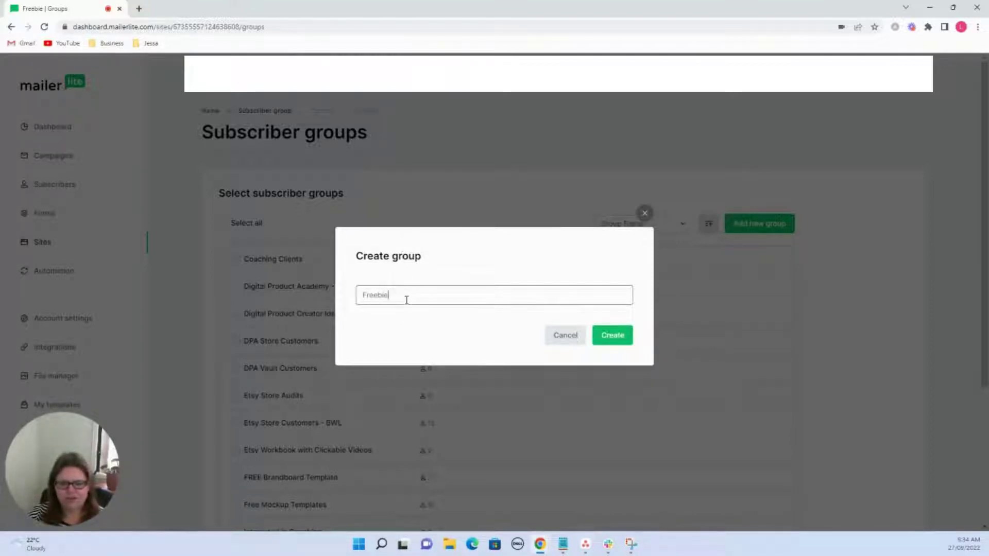
left_click(618, 341)
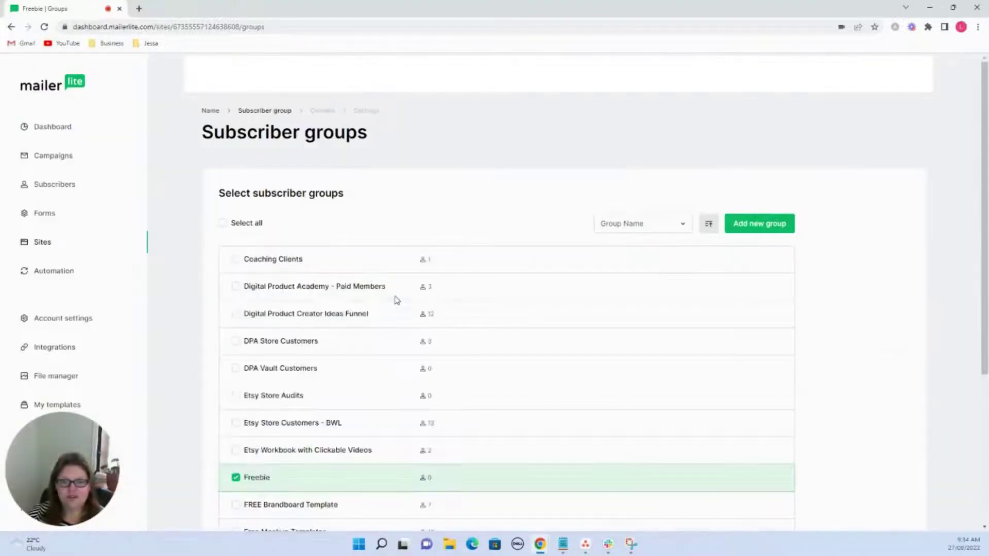
scroll(418, 293, "down", 4)
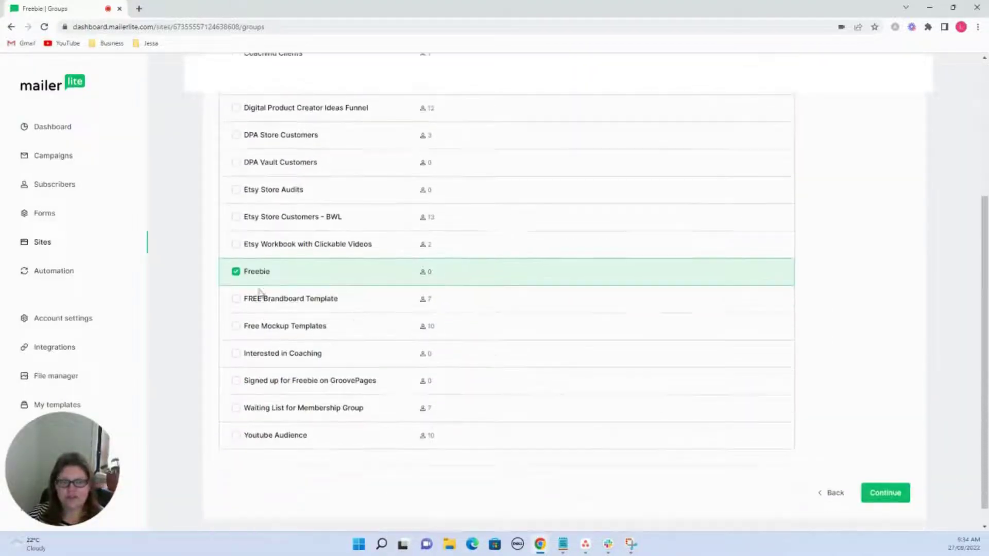
left_click(880, 495)
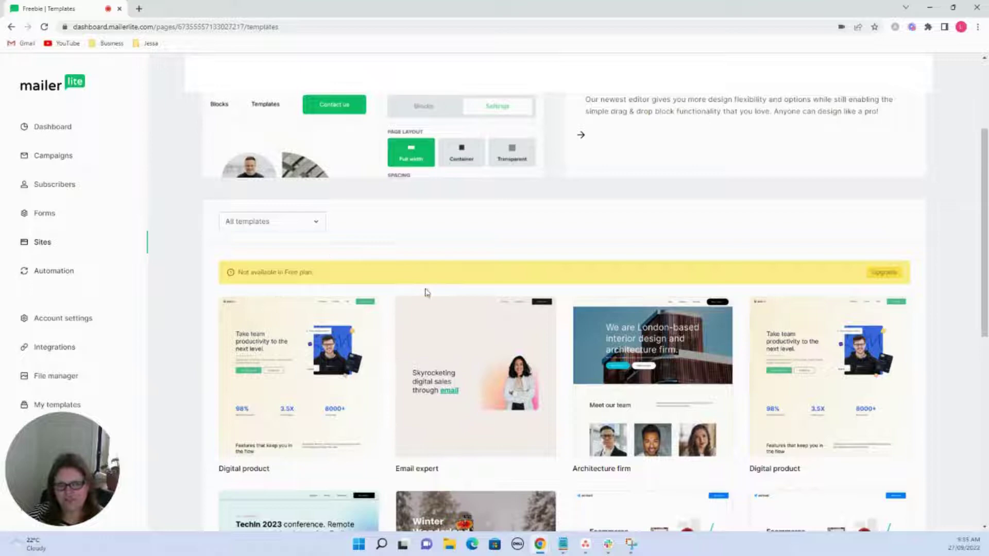
Choose Start from scratch to build the Freebie page in the drag-and-drop editor.
scroll(425, 288, "down", 1)
scroll(547, 404, "up", 4)
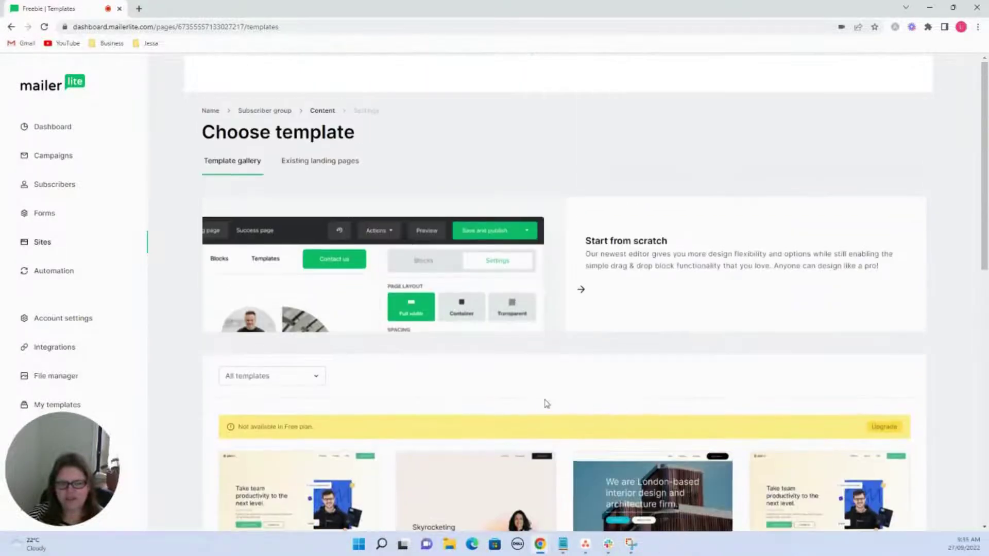
left_click(598, 290)
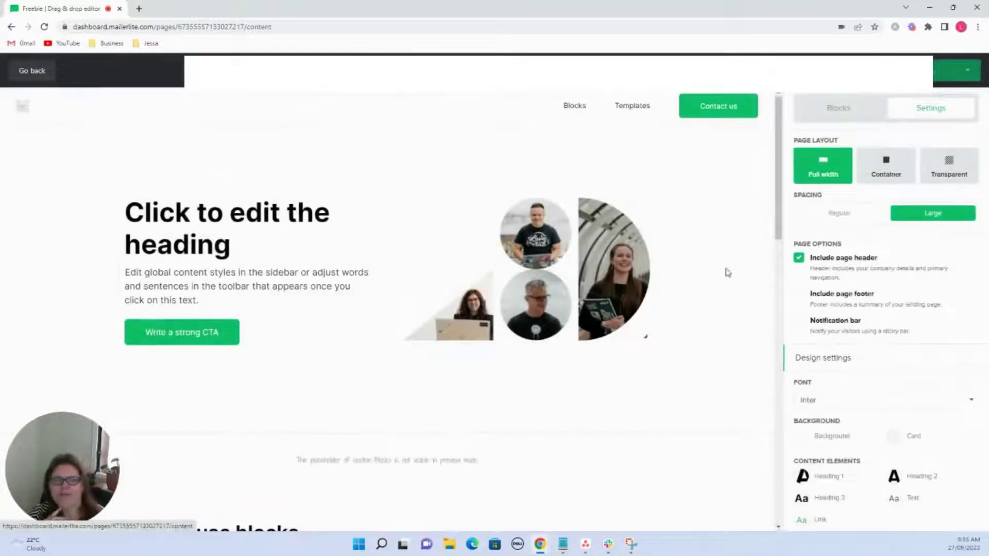
Replace the hero heading with 'Grab your freebie here' and select the CTA button.
scroll(345, 397, "down", 3)
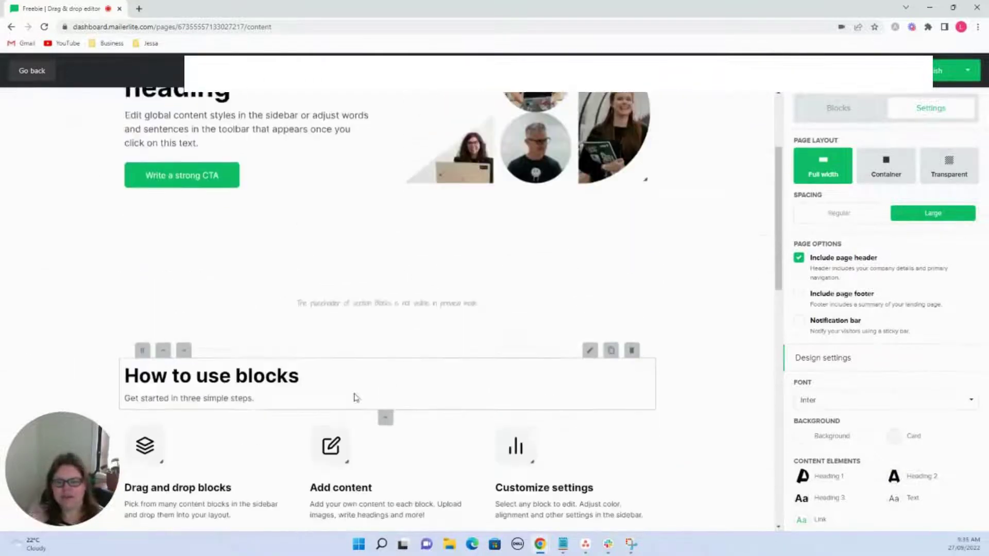
scroll(354, 397, "up", 2)
left_click(235, 199)
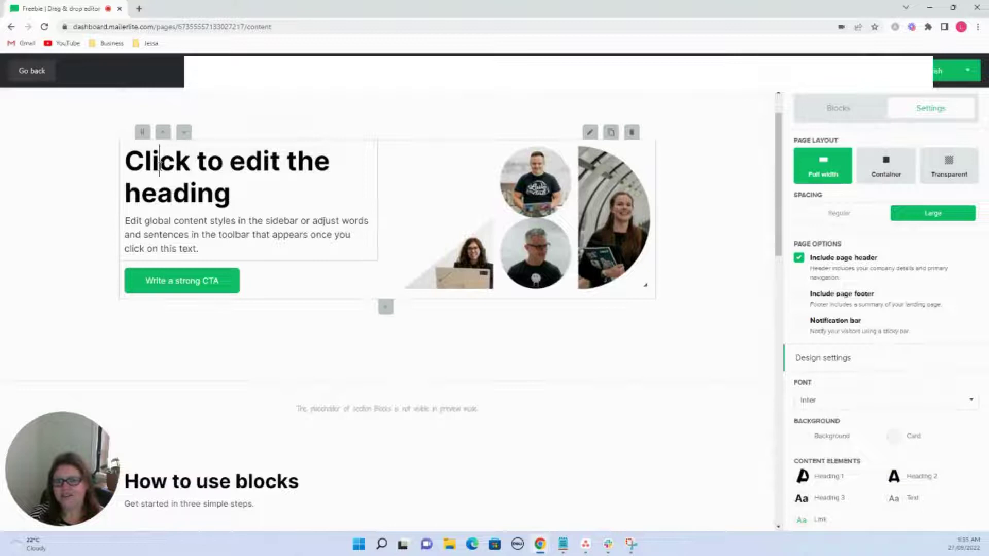
left_click_drag(130, 161, 247, 194)
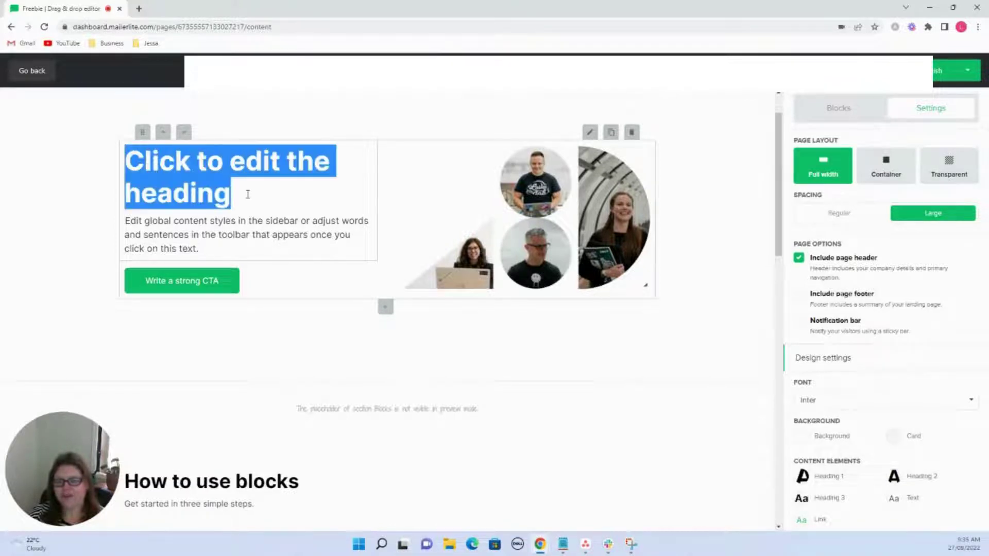
type("Gra")
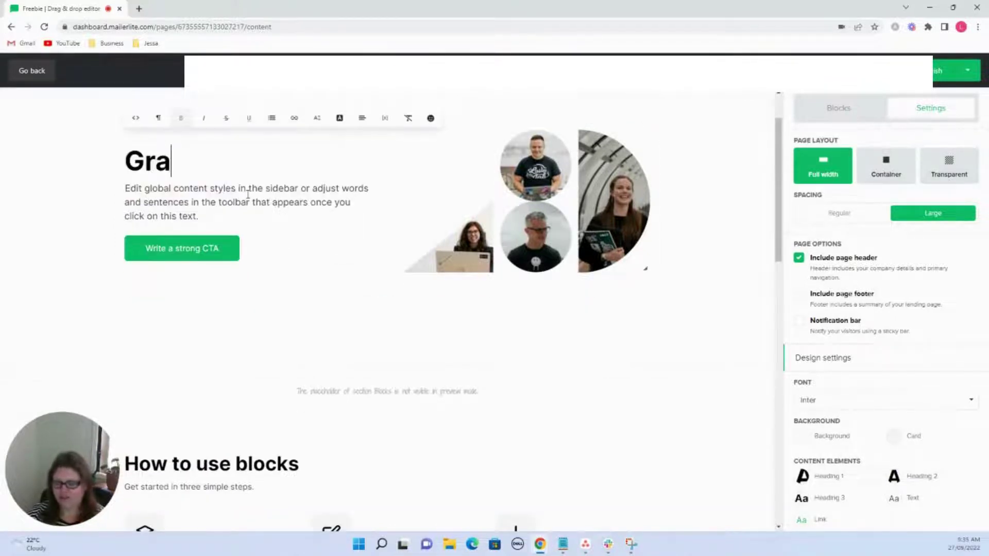
type("b your fre")
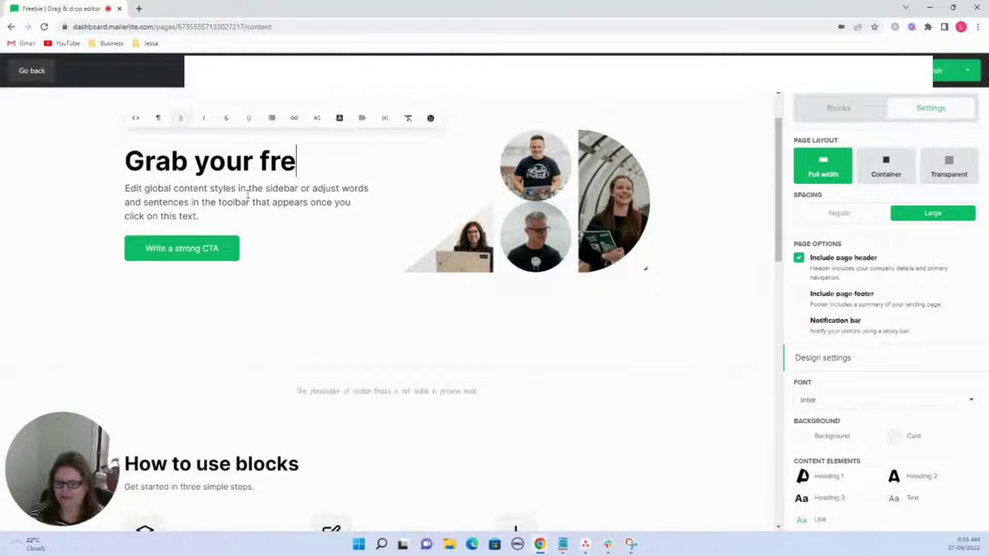
type("ebie here")
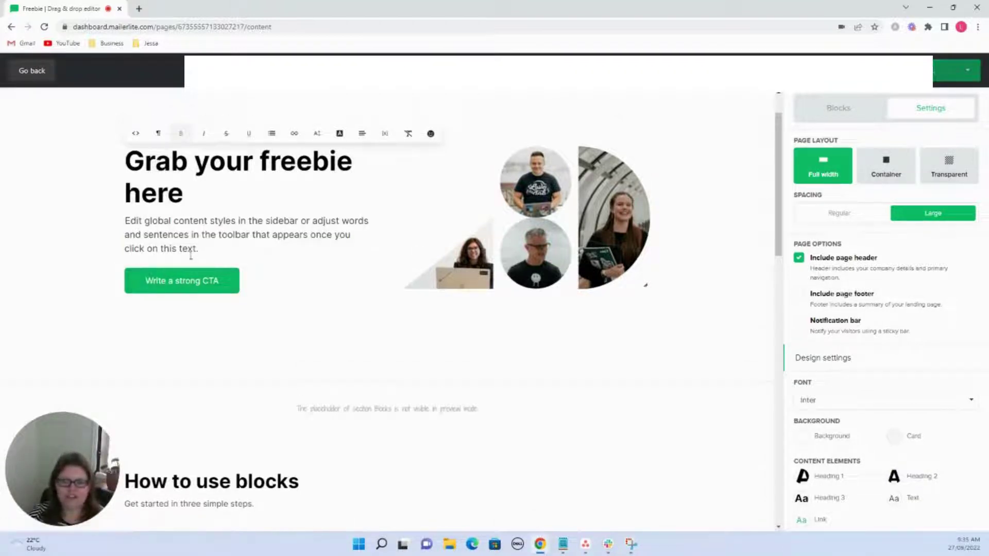
left_click(194, 282)
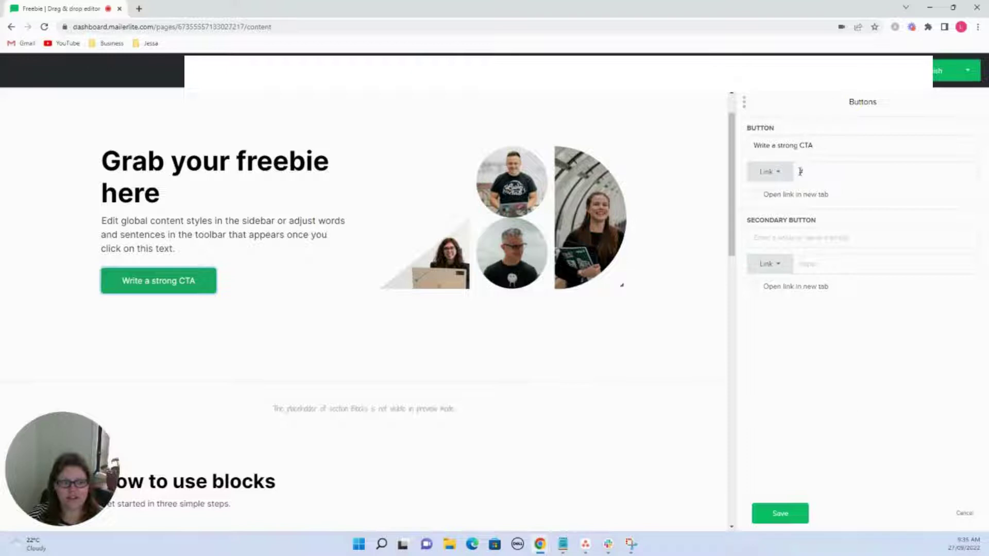
Delete the placeholder '#' from the CTA button's URL, leaving it empty.
left_click(777, 172)
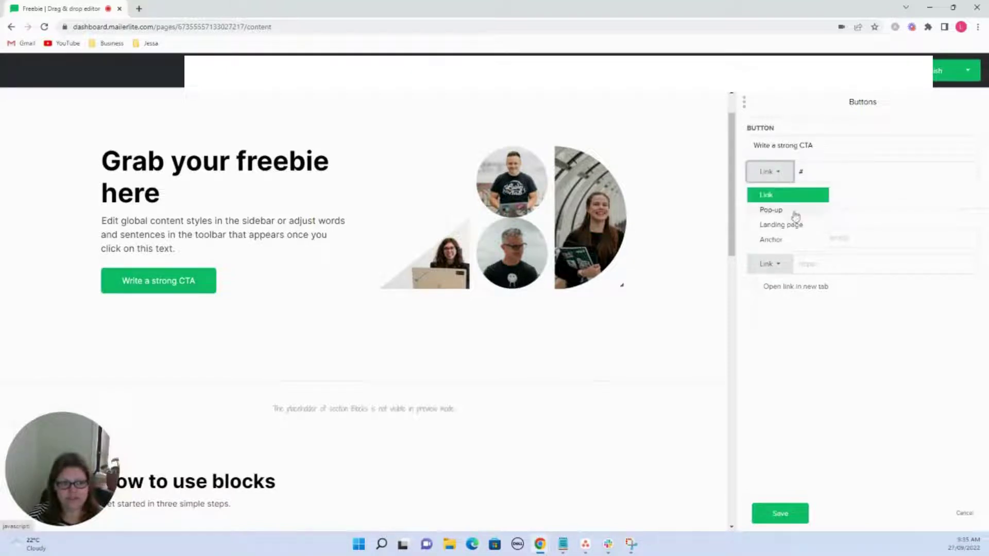
left_click(814, 172)
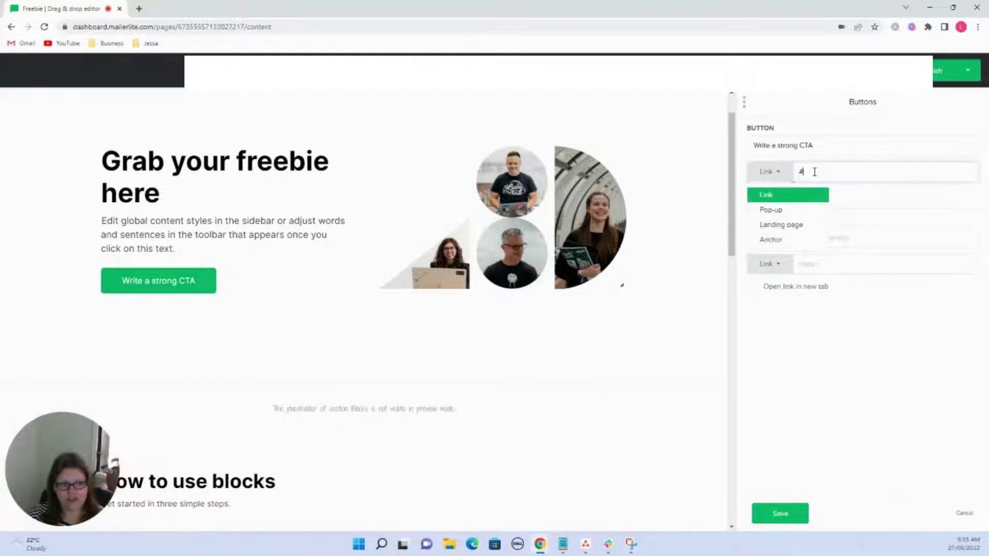
key("BackSpace")
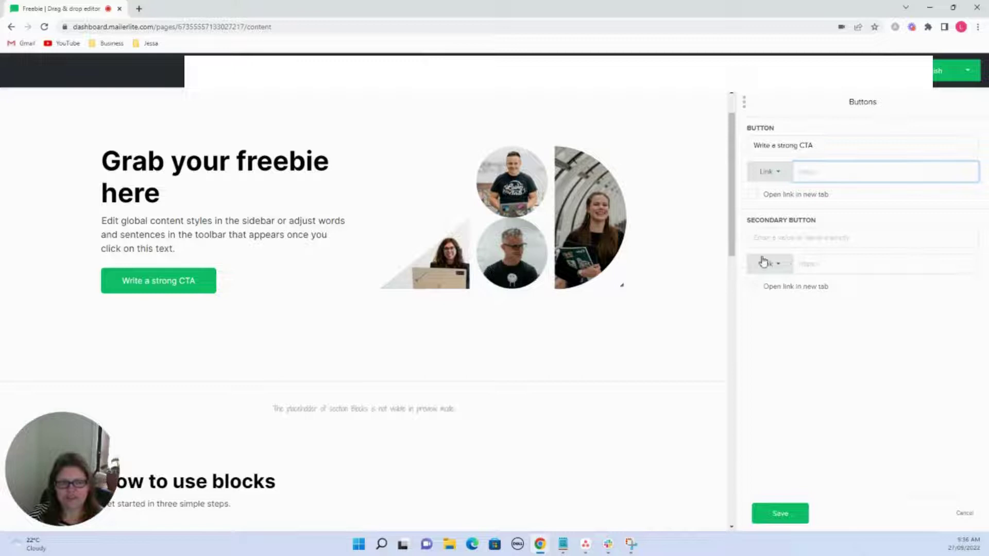
left_click(797, 243)
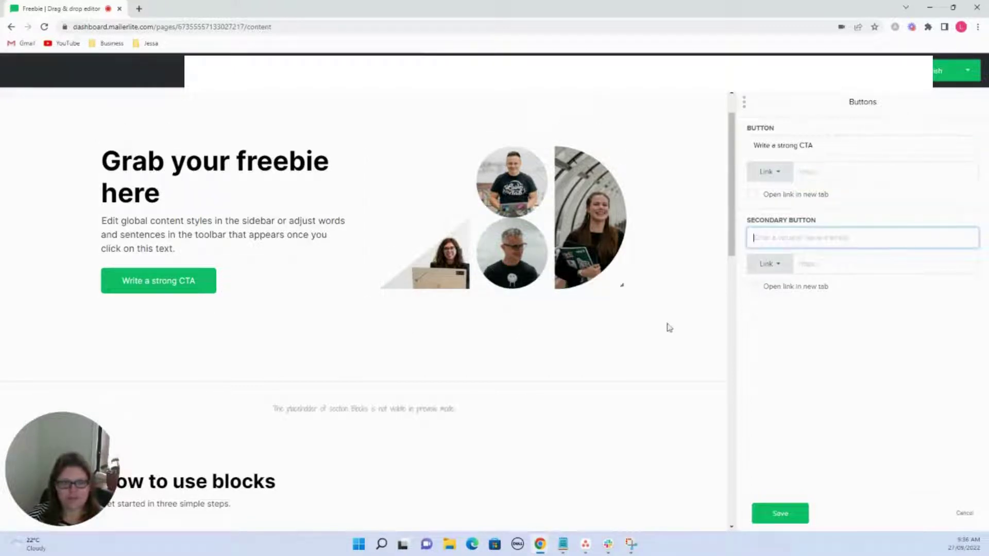
left_click(704, 273)
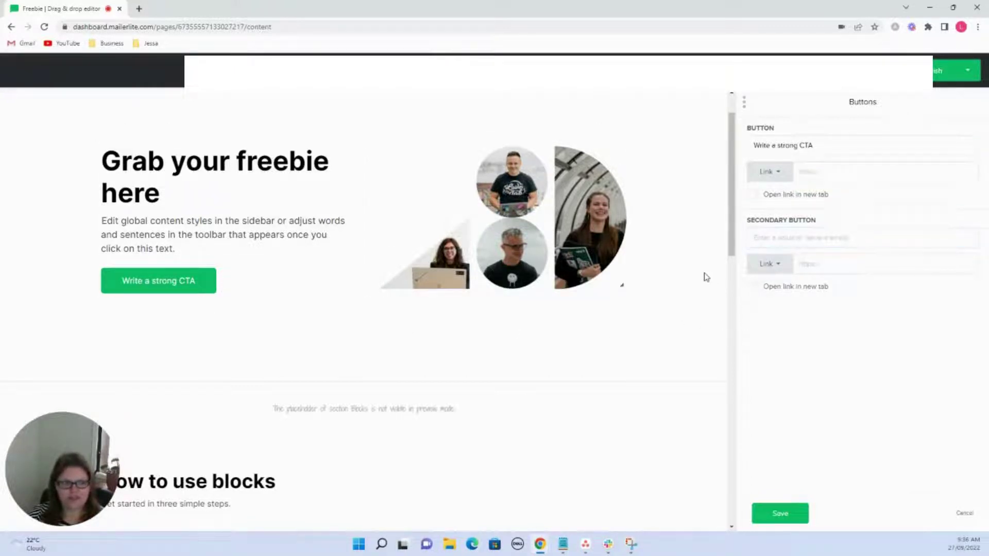
Bring up Text block settings for the 'See all features' link under How to use blocks.
left_click(505, 225)
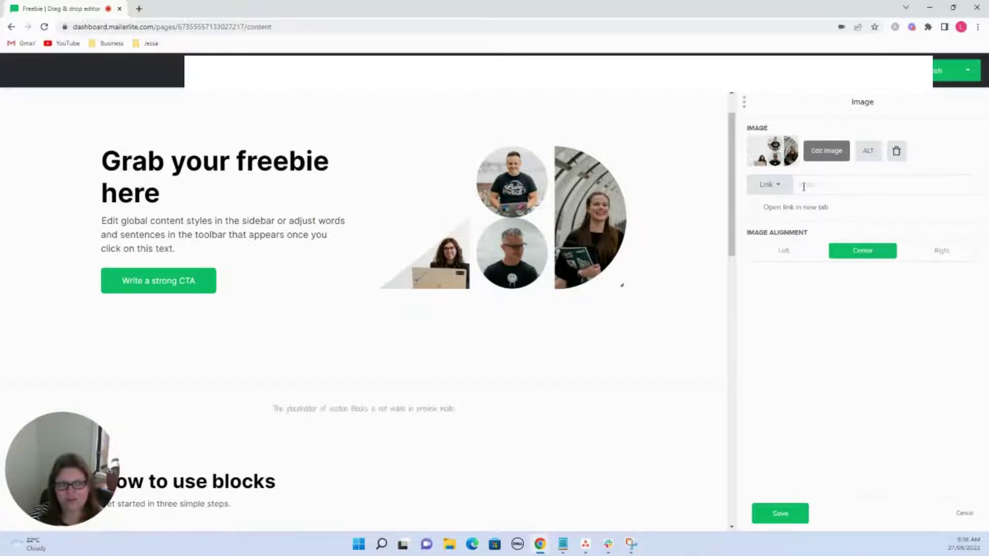
scroll(532, 315, "down", 5)
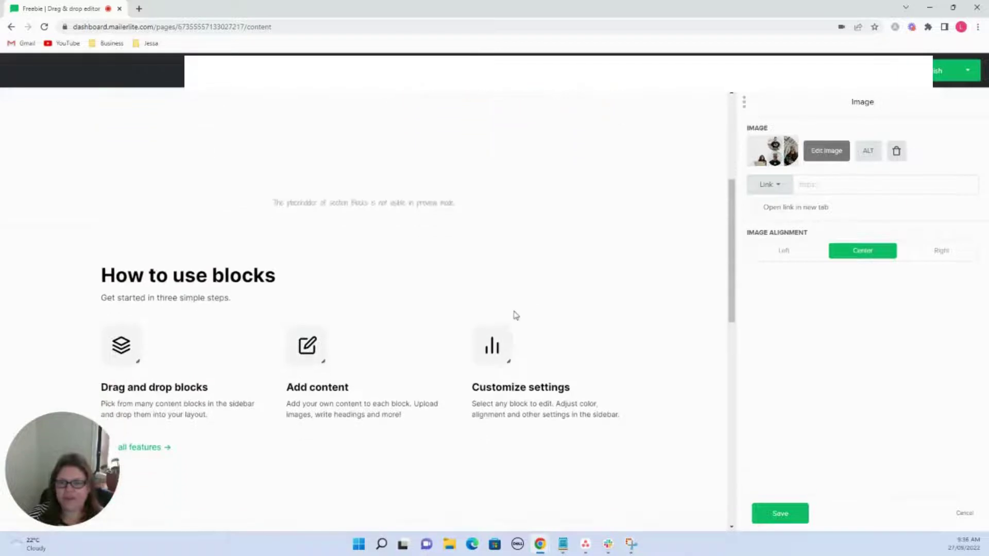
scroll(279, 289, "down", 1)
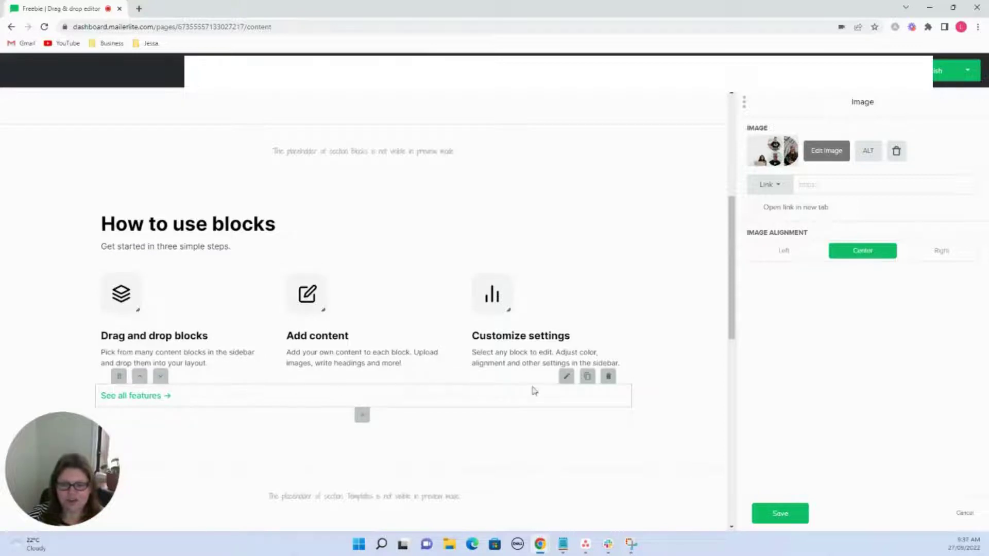
left_click(126, 396)
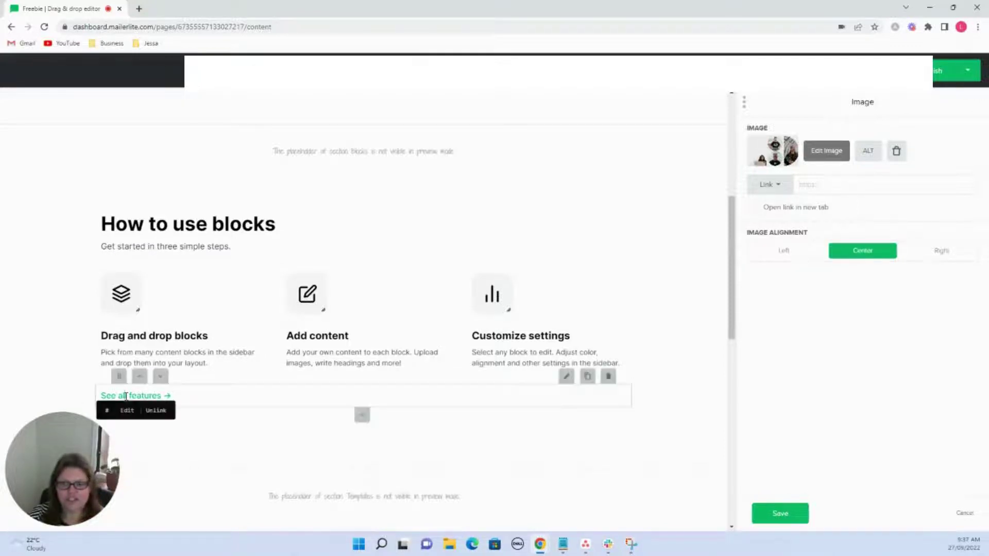
left_click(565, 384)
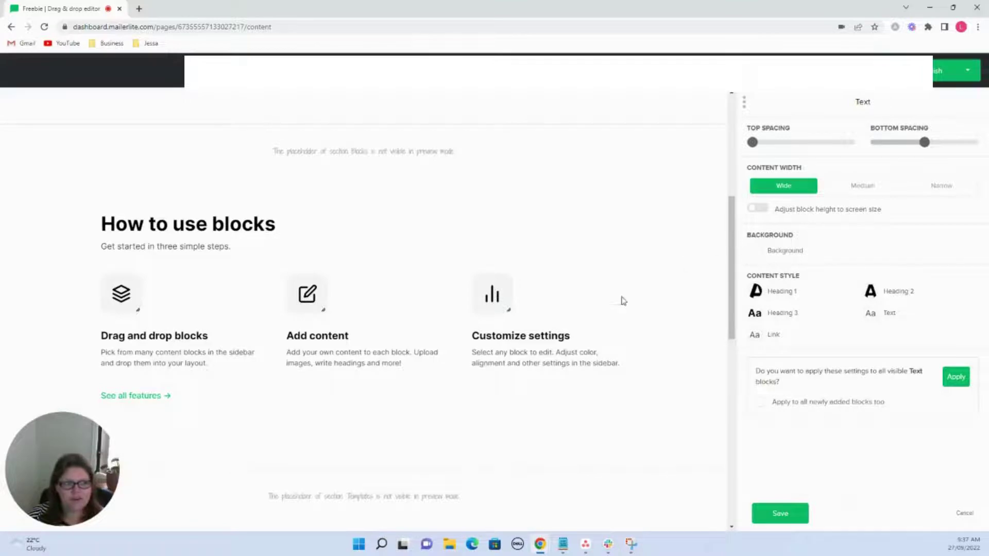
scroll(623, 301, "down", 5)
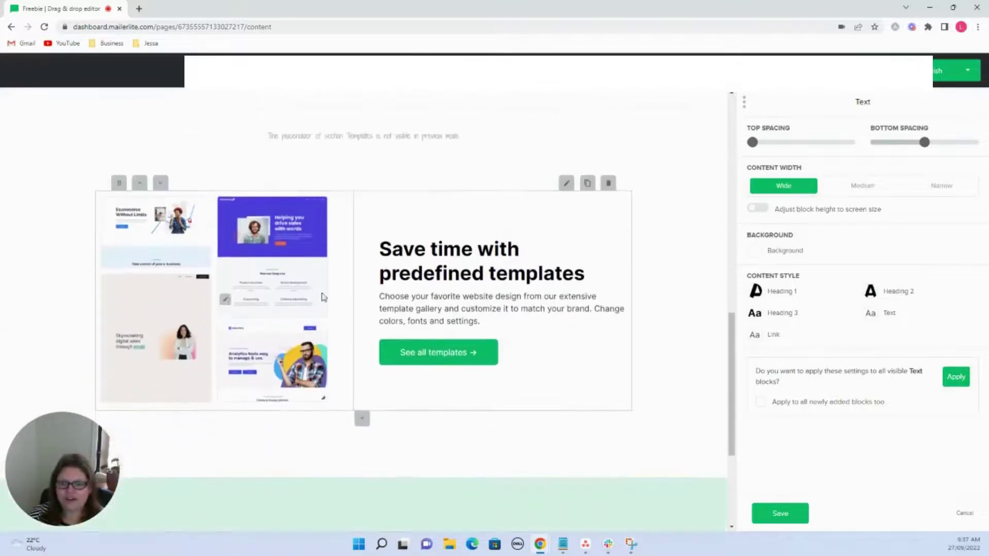
scroll(468, 383, "down", 4)
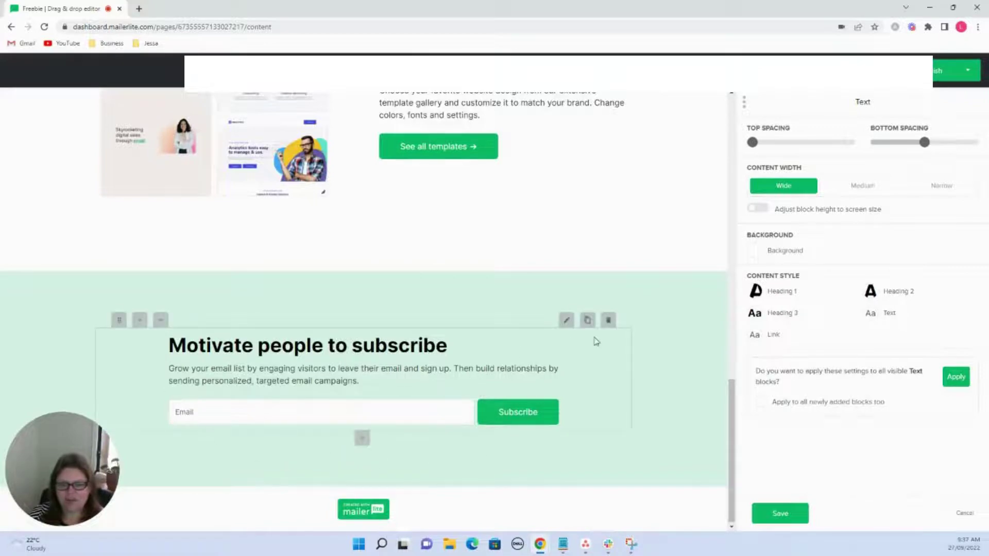
scroll(620, 338, "up", 15)
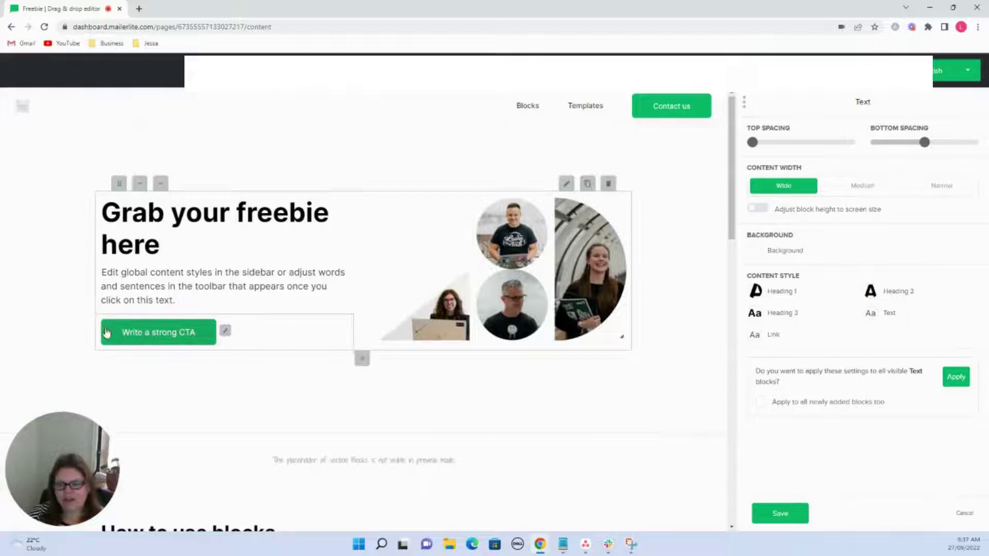
scroll(381, 391, "down", 15)
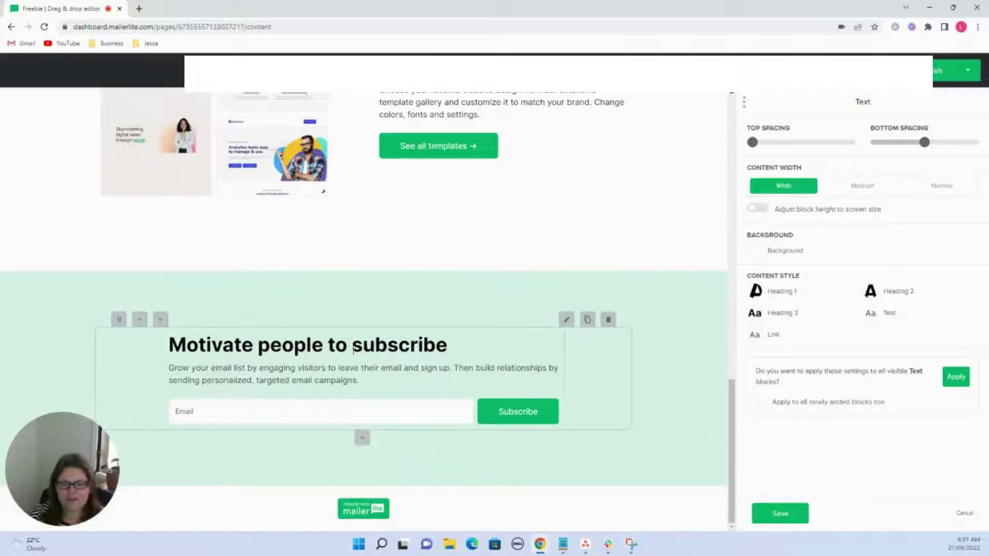
Retype the signup heading 'Motivate people to subscribe' as 'Grab your free template here'.
left_click_drag(446, 344, 167, 343)
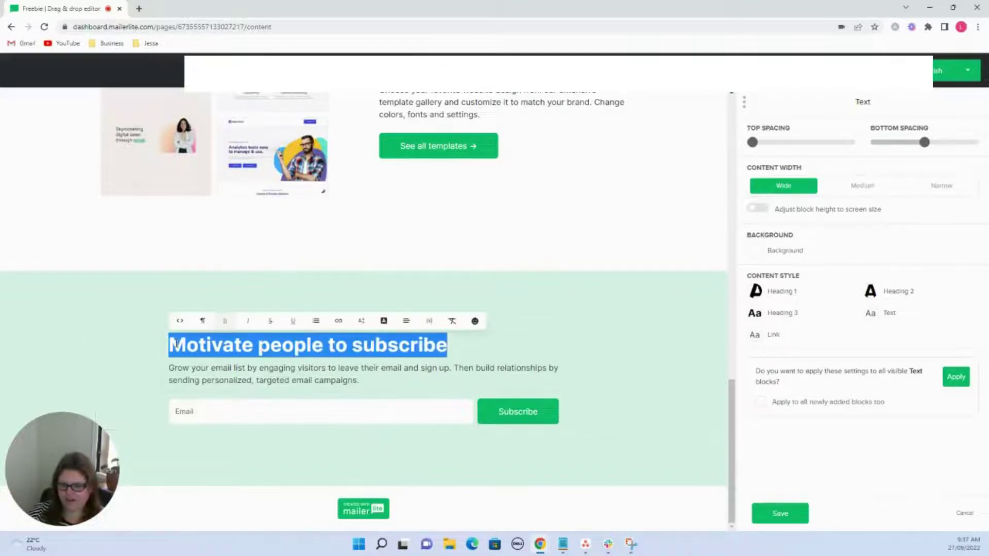
type("Gra")
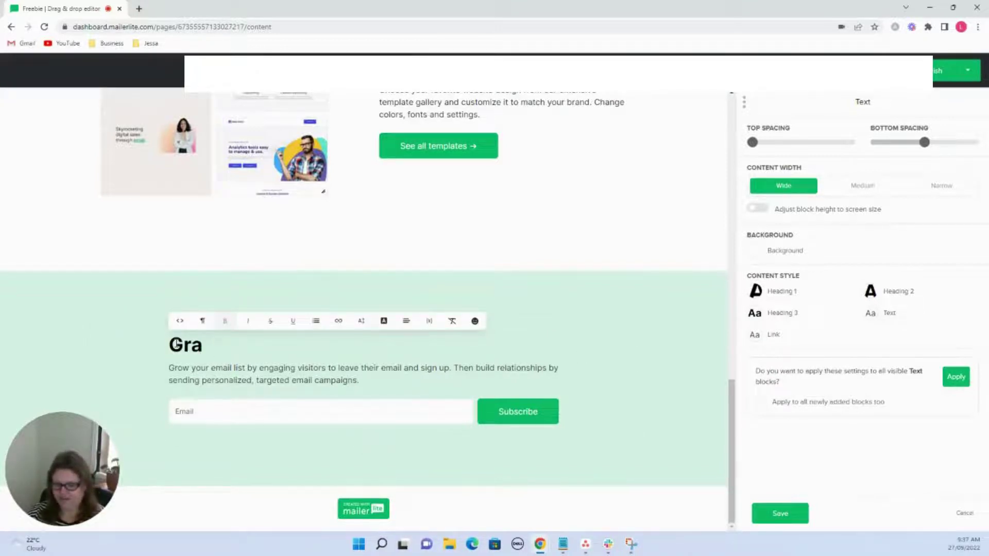
type("vb your free ")
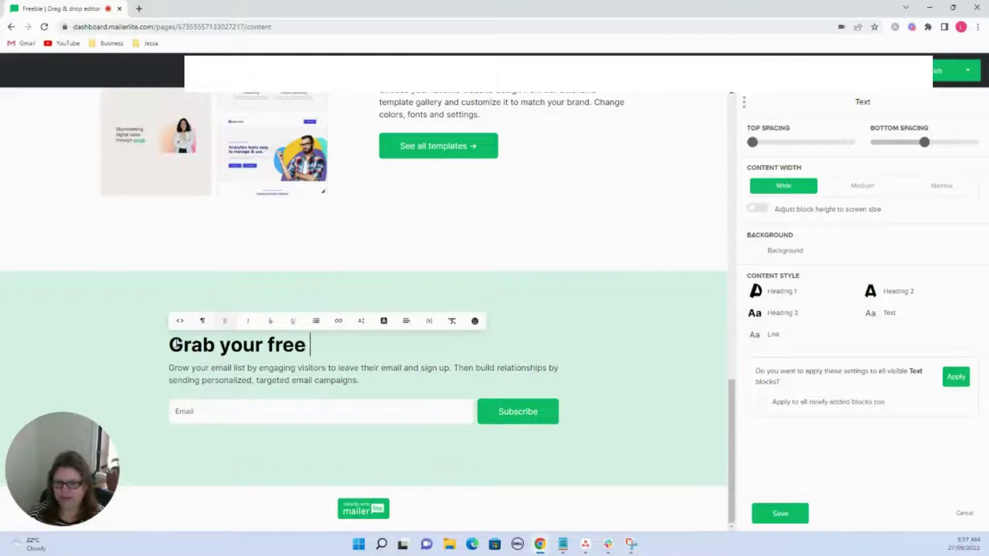
type("template here")
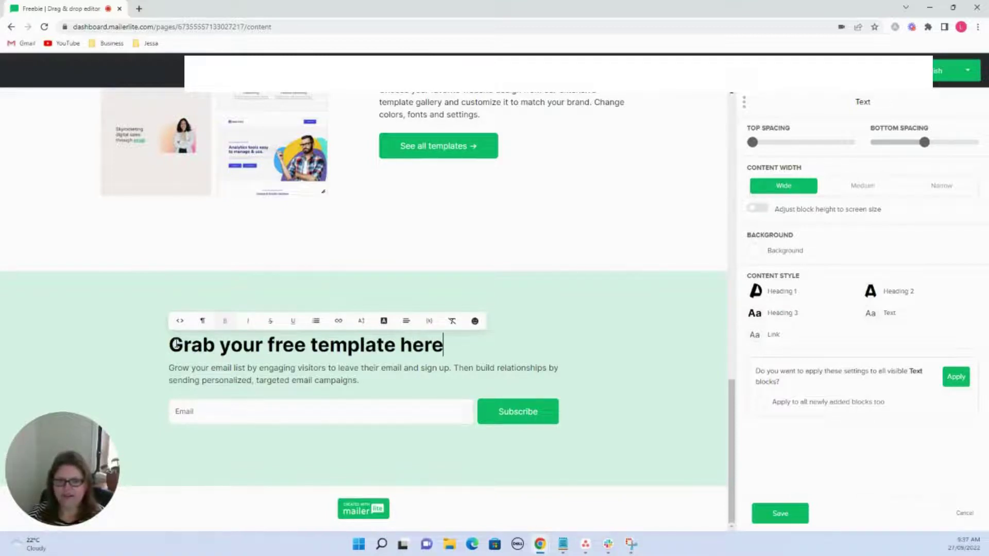
Delete the templates block, How to use blocks heading, feature cards, empty blocks and See all features.
scroll(581, 229, "up", 5)
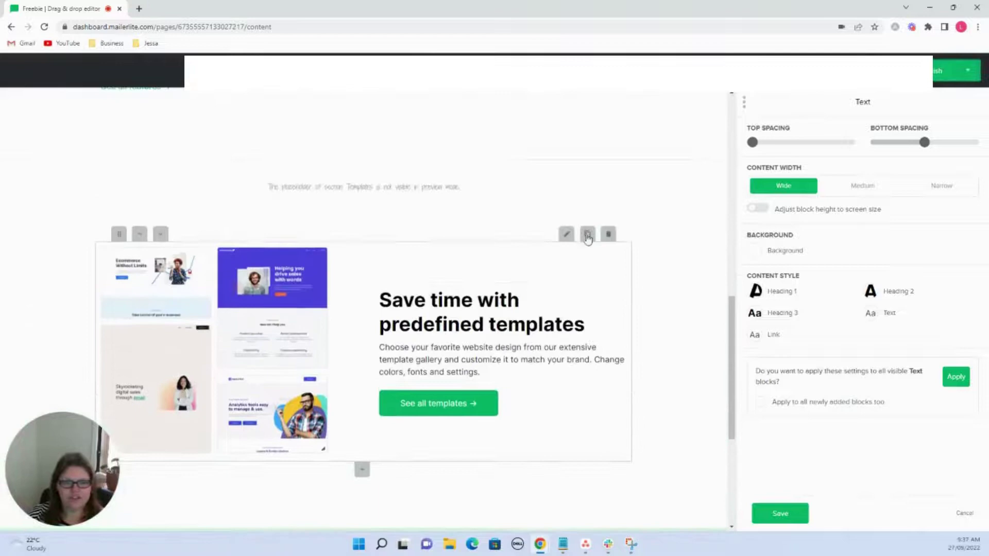
left_click(608, 234)
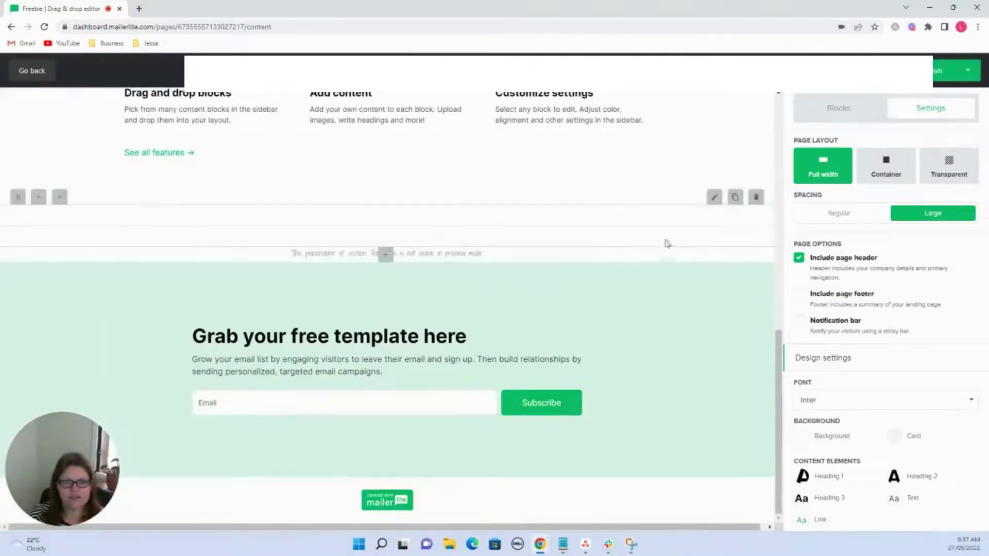
scroll(629, 240, "up", 5)
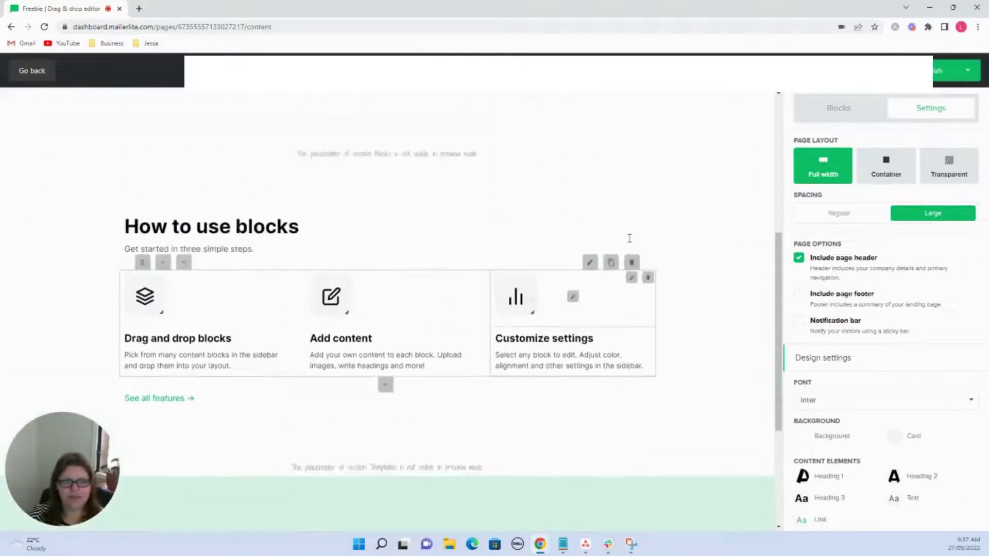
left_click(633, 254)
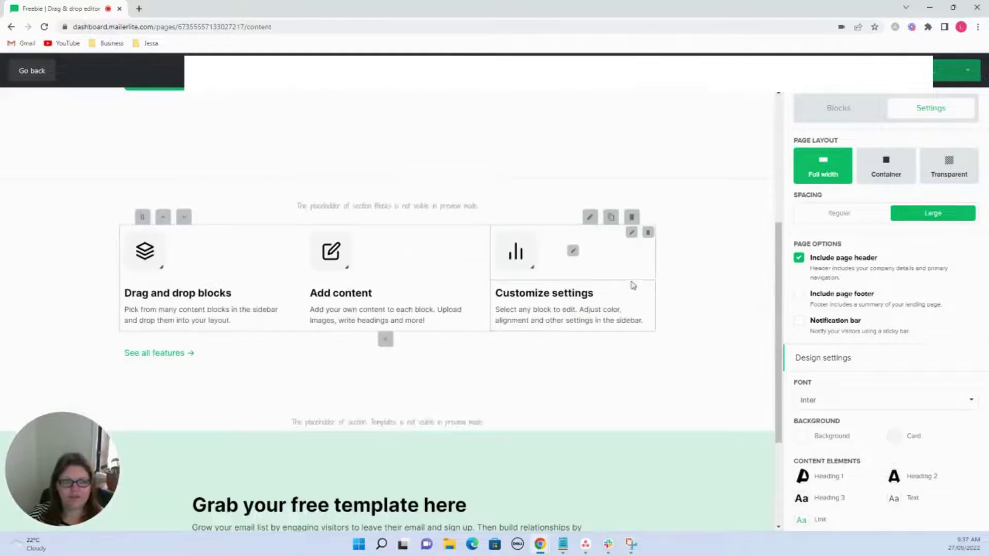
left_click(632, 217)
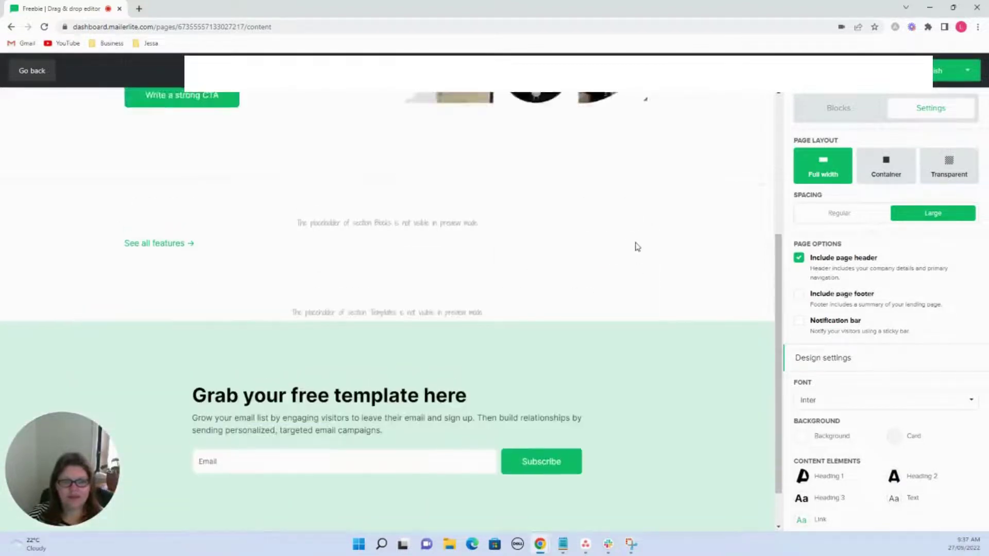
scroll(637, 247, "up", 3)
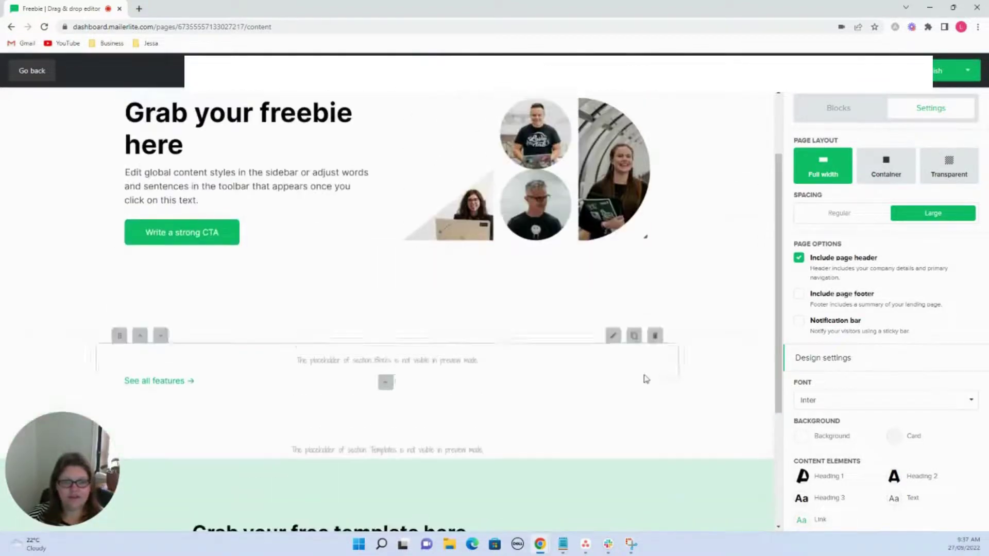
left_click(655, 338)
left_click(756, 304)
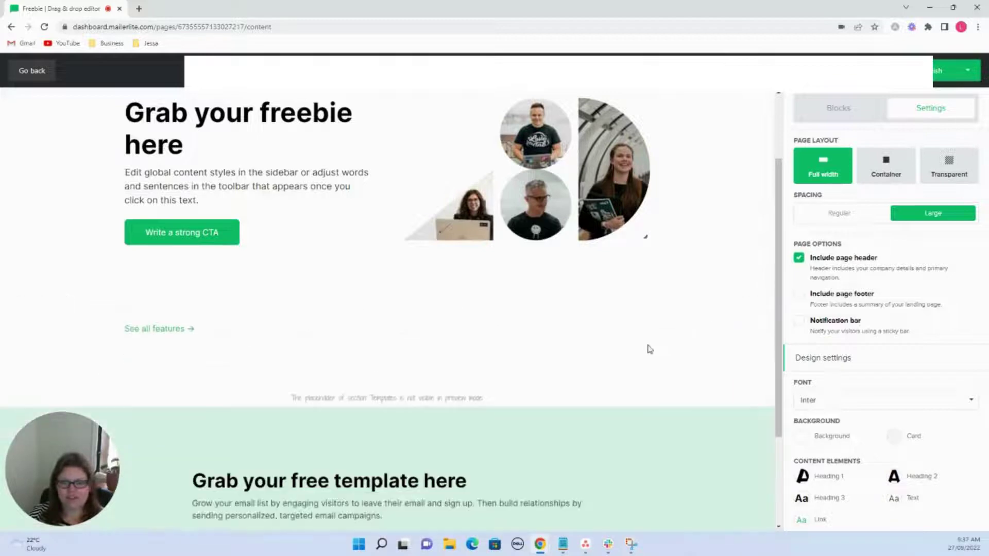
left_click(634, 312)
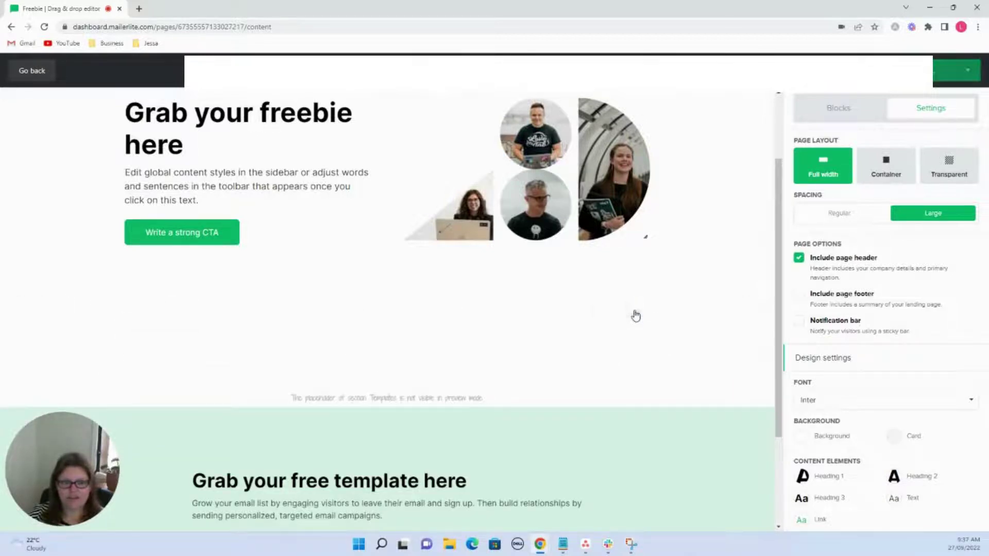
scroll(624, 317, "up", 2)
scroll(620, 317, "down", 4)
scroll(622, 318, "up", 3)
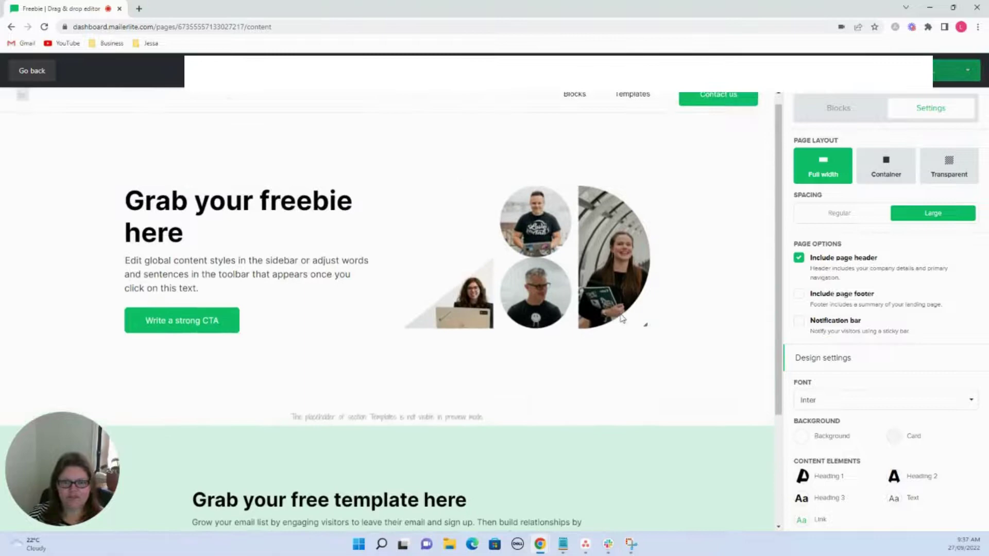
Uncheck Include buttons in the hero's Image + Content settings to drop the CTA.
left_click(249, 319)
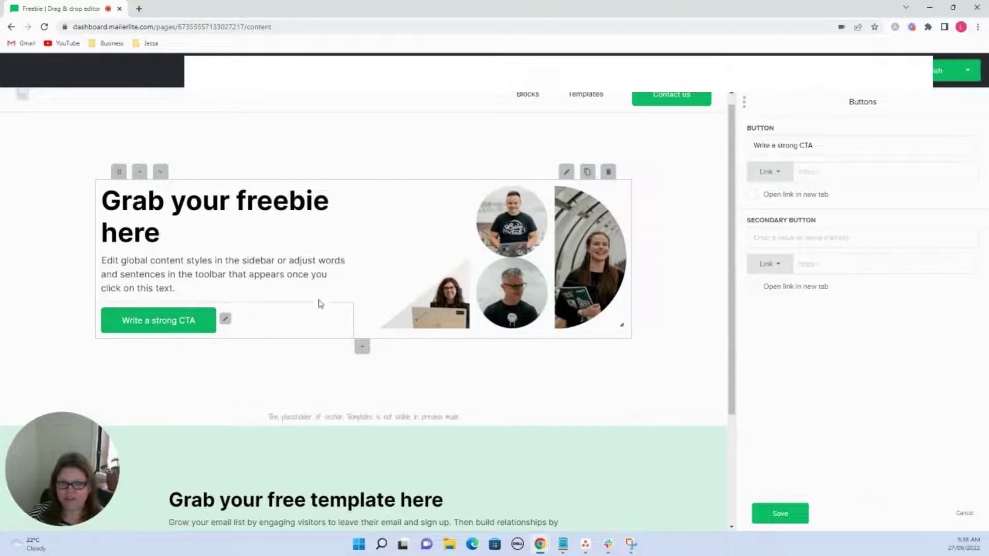
left_click(564, 174)
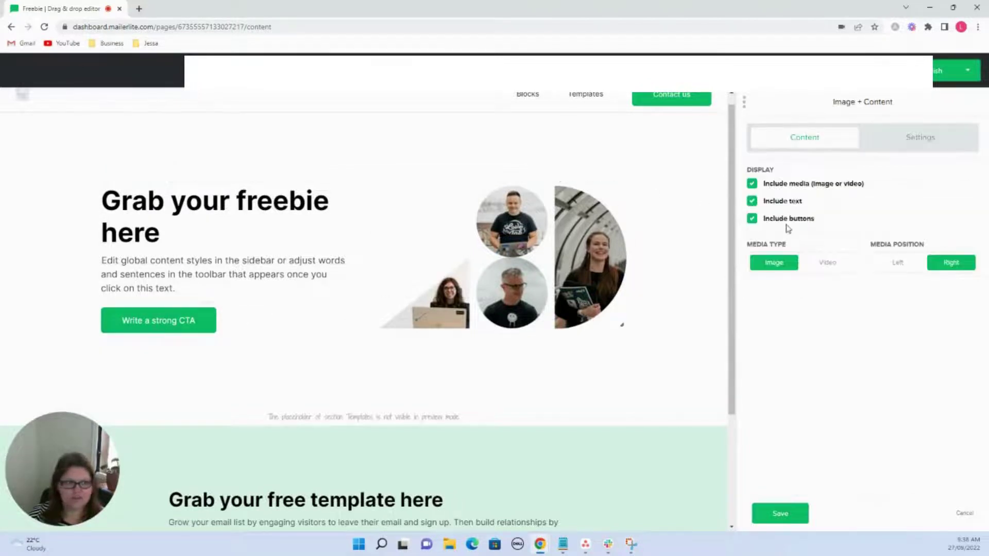
left_click(754, 220)
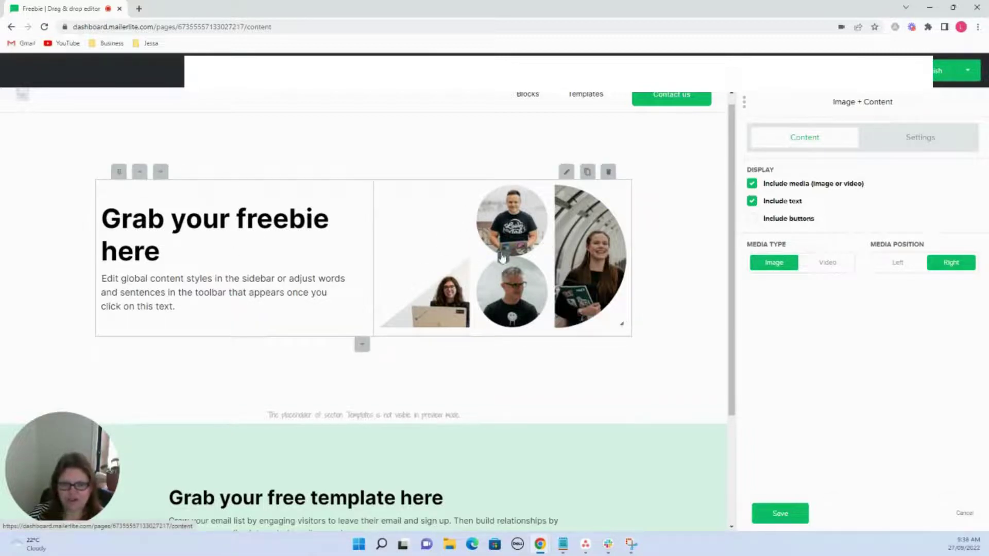
scroll(453, 332, "down", 2)
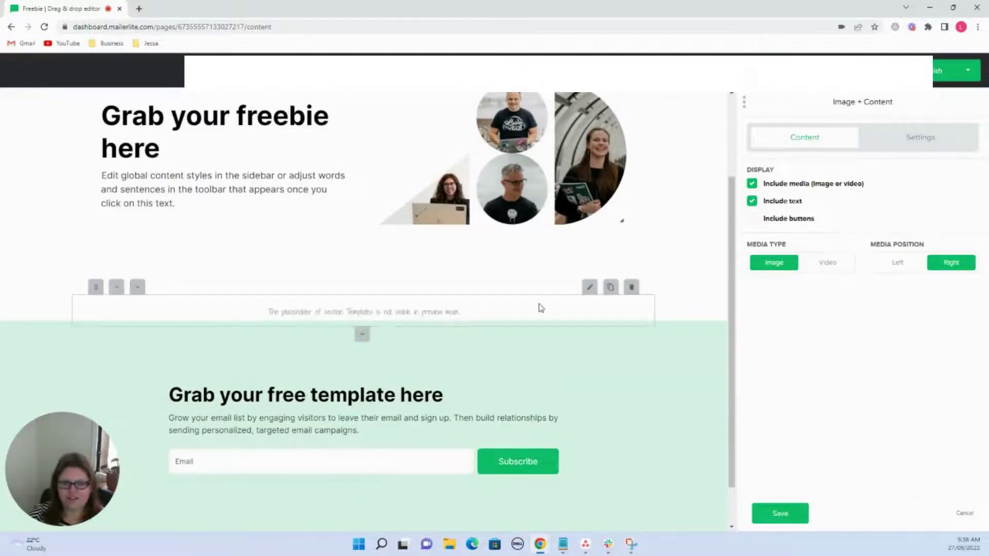
Delete the empty placeholder section and retype the signup heading as 'Grab it here'.
left_click(567, 304)
left_click(631, 287)
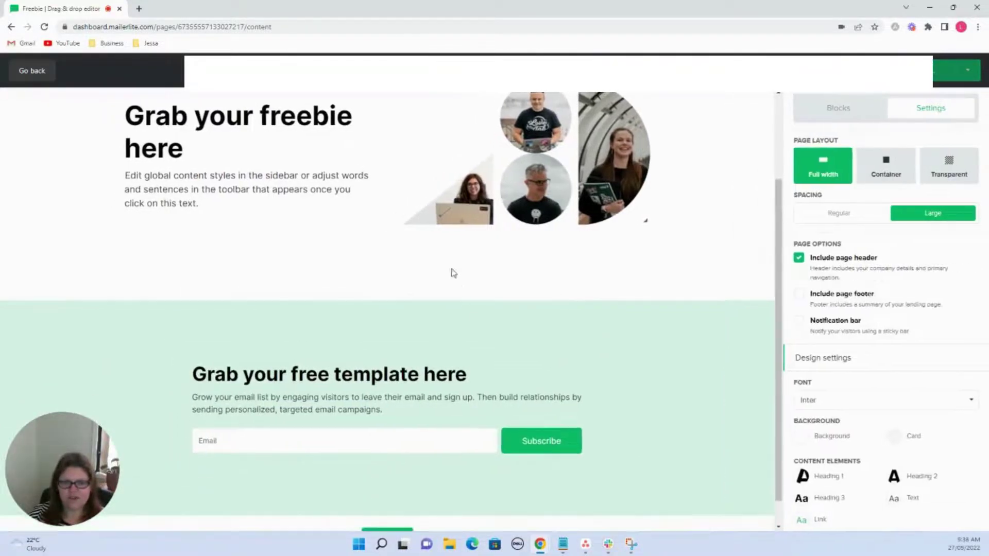
scroll(474, 330, "up", 2)
scroll(435, 455, "down", 2)
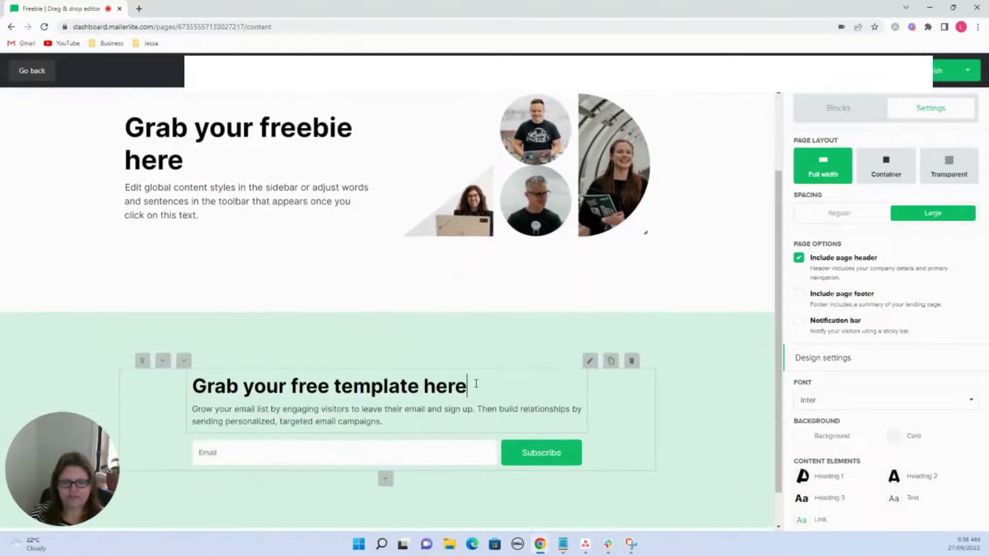
left_click_drag(469, 387, 249, 381)
type("it here")
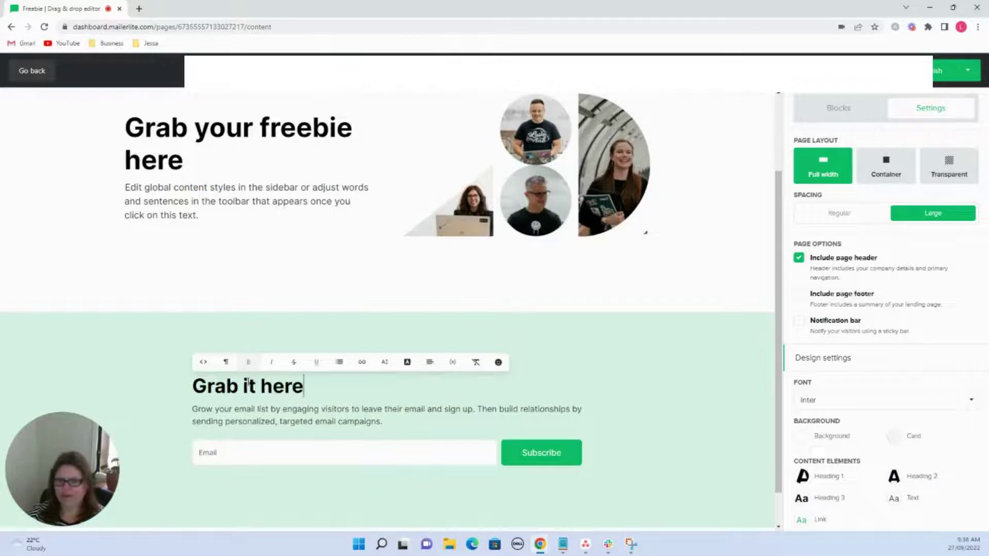
Change the top hero heading to read 'About the freebie here'.
left_click(218, 158)
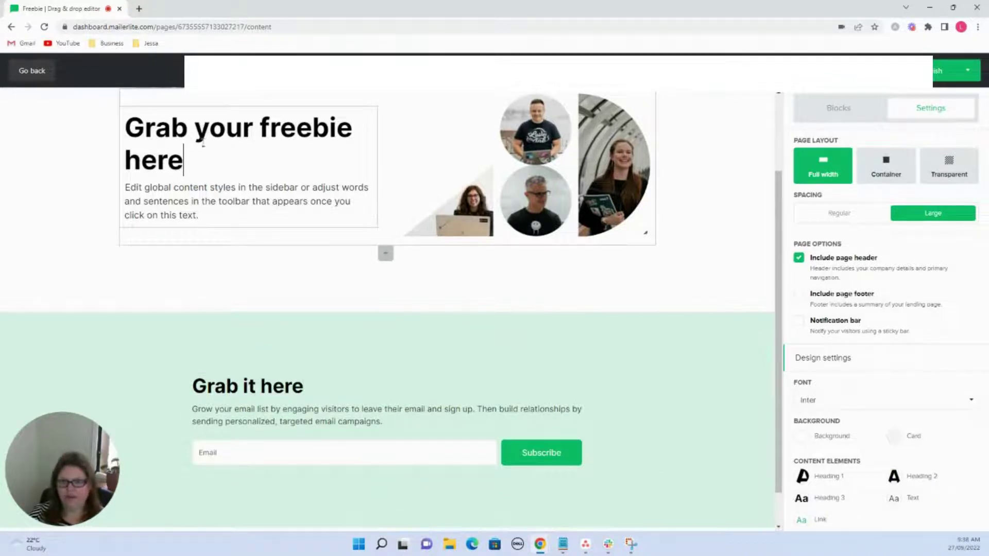
left_click_drag(250, 130, 129, 126)
type("About the")
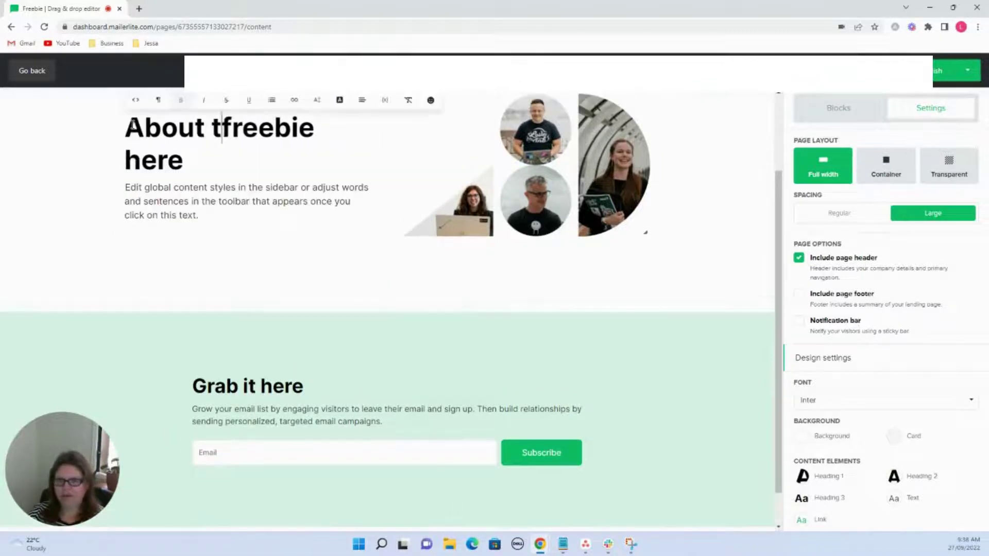
left_click(283, 248)
scroll(320, 320, "down", 1)
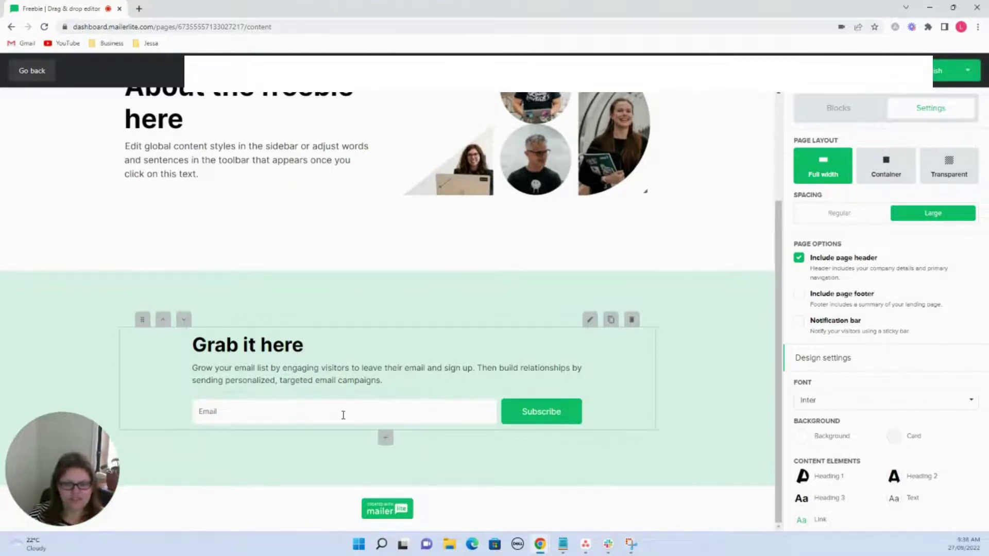
Open the signup form's Form settings and save the Email field with its label unchanged as Email.
left_click(614, 420)
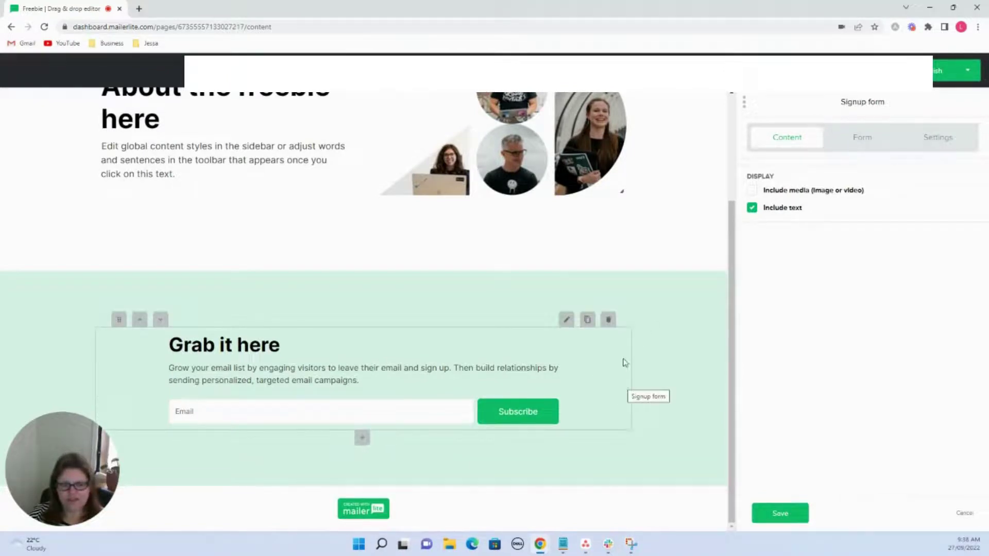
left_click(862, 145)
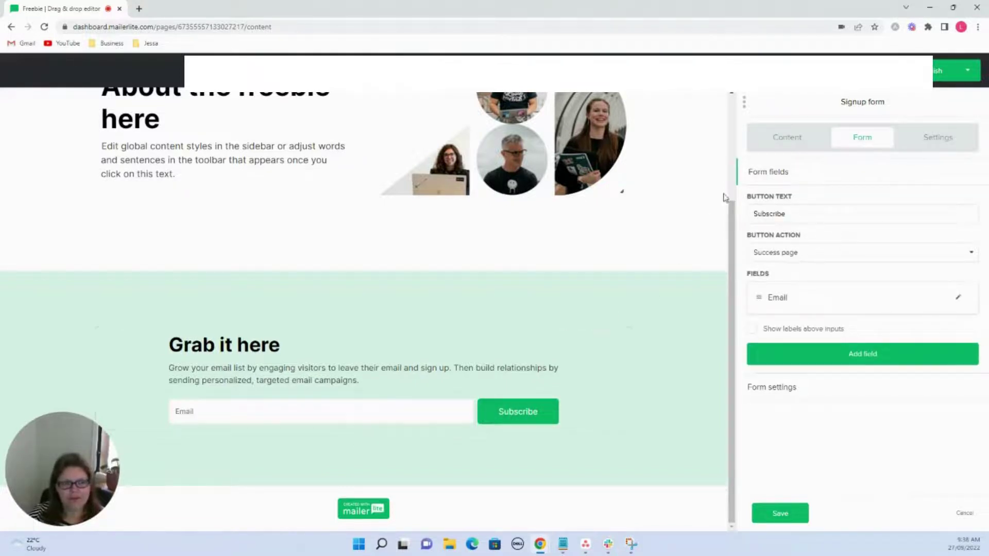
left_click(782, 140)
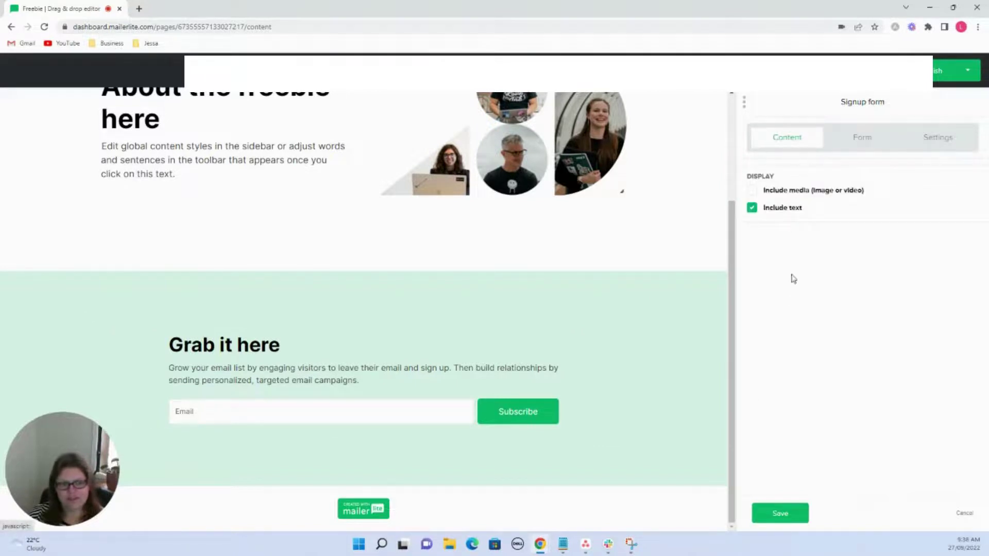
left_click(863, 143)
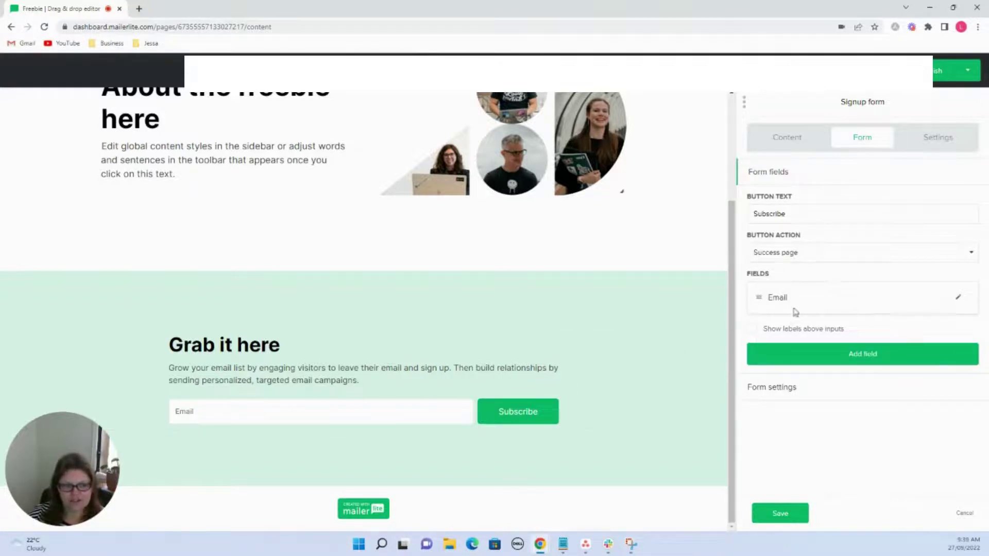
left_click(957, 298)
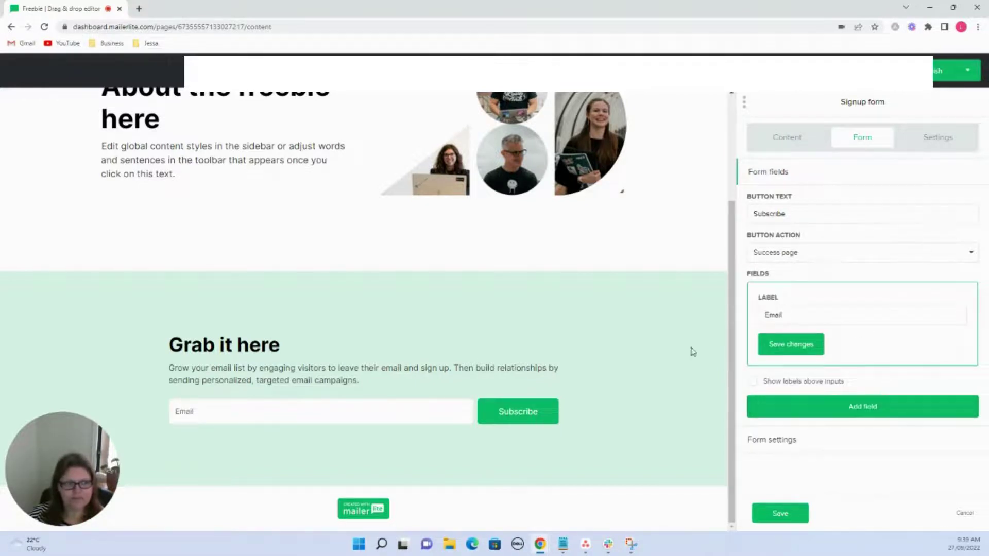
left_click(790, 344)
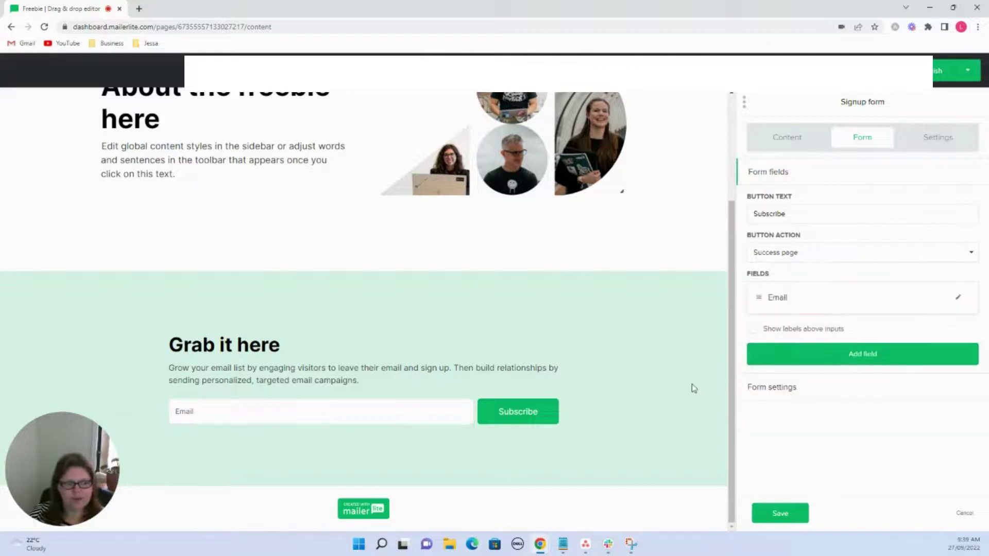
scroll(691, 384, "up", 3)
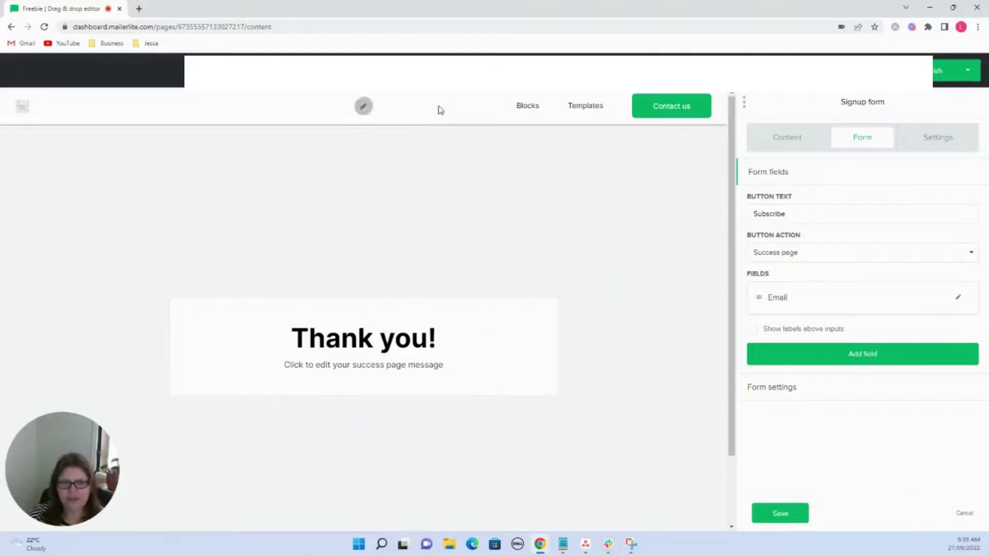
left_click(459, 102)
Replace the 'Grow your email list…' paragraph with 'Enter your email below and hit subscribe…' freebie download text.
scroll(385, 403, "down", 2)
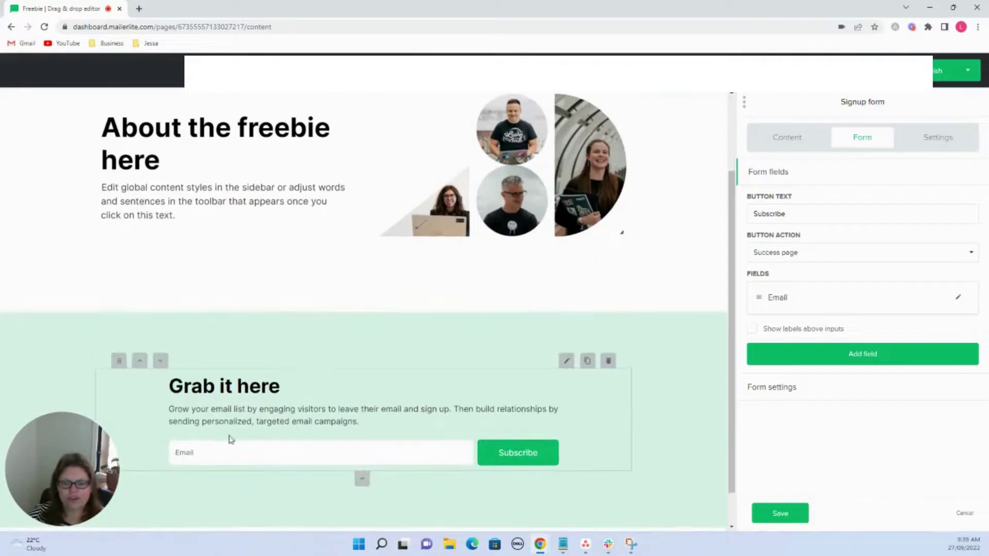
left_click_drag(369, 425, 168, 410)
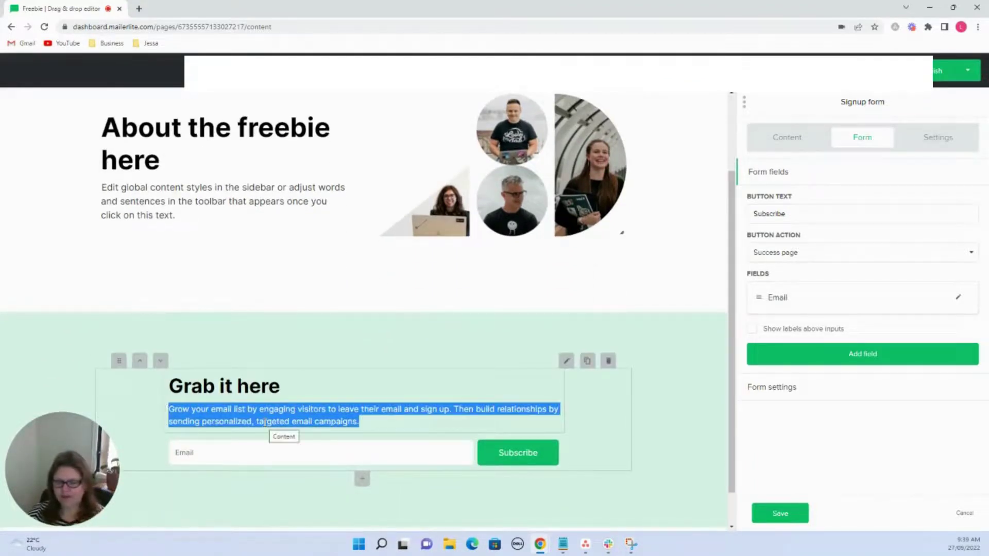
type("Enter y")
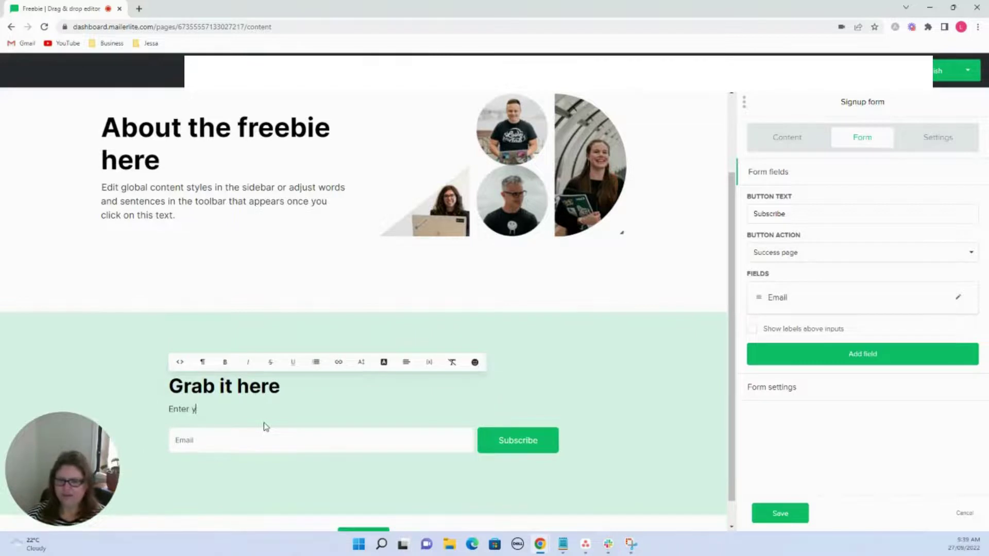
type("our email below and")
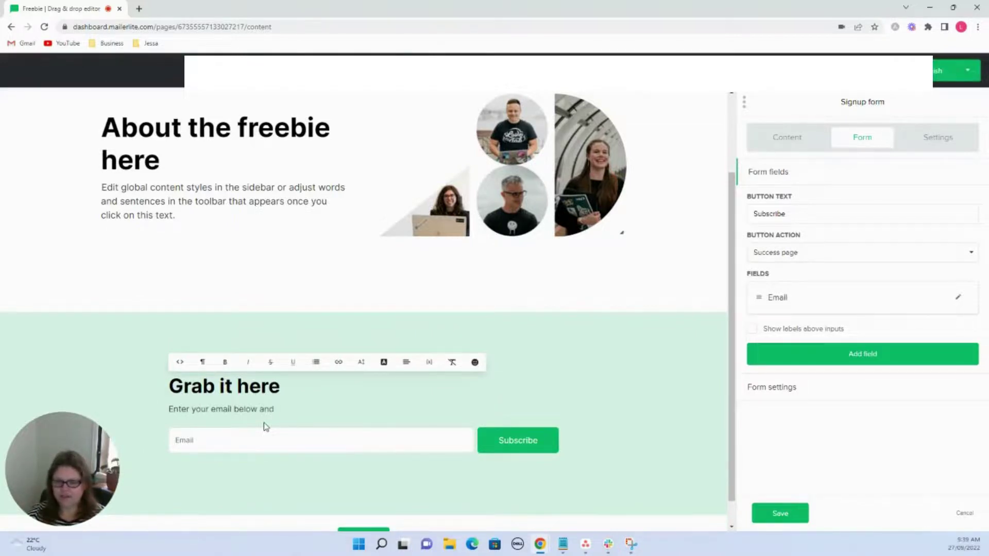
type(" hit")
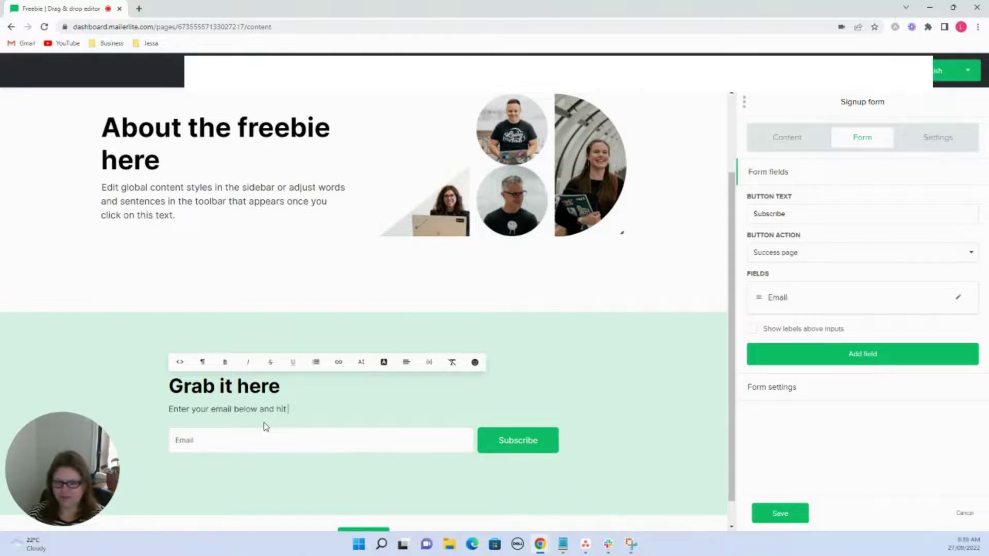
type(" subscribe and ")
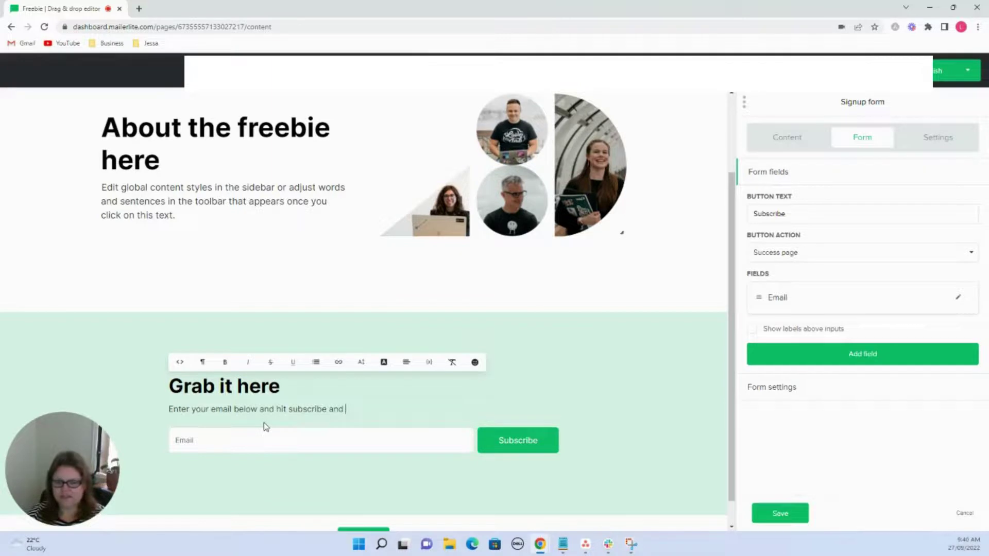
type("stay ")
type("n this page and your")
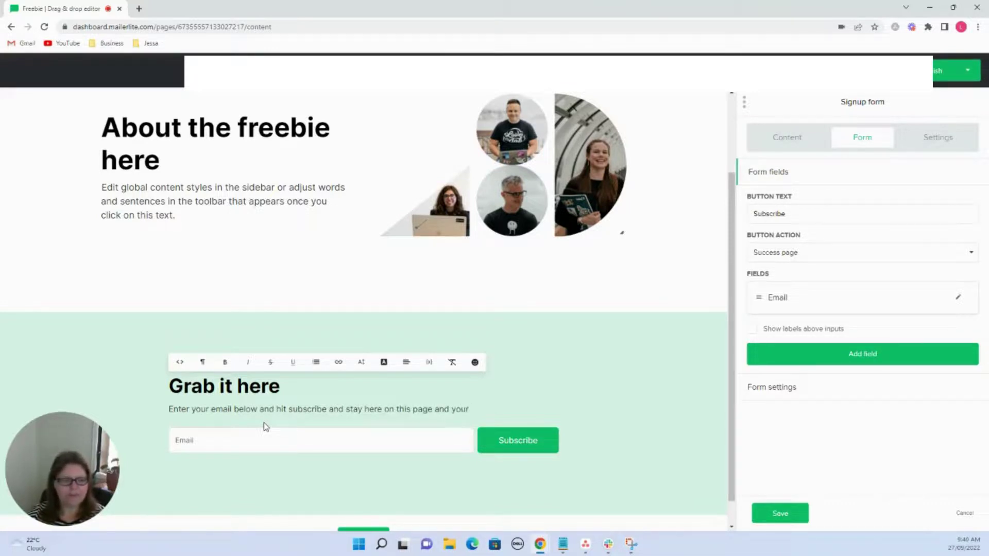
type("ebie")
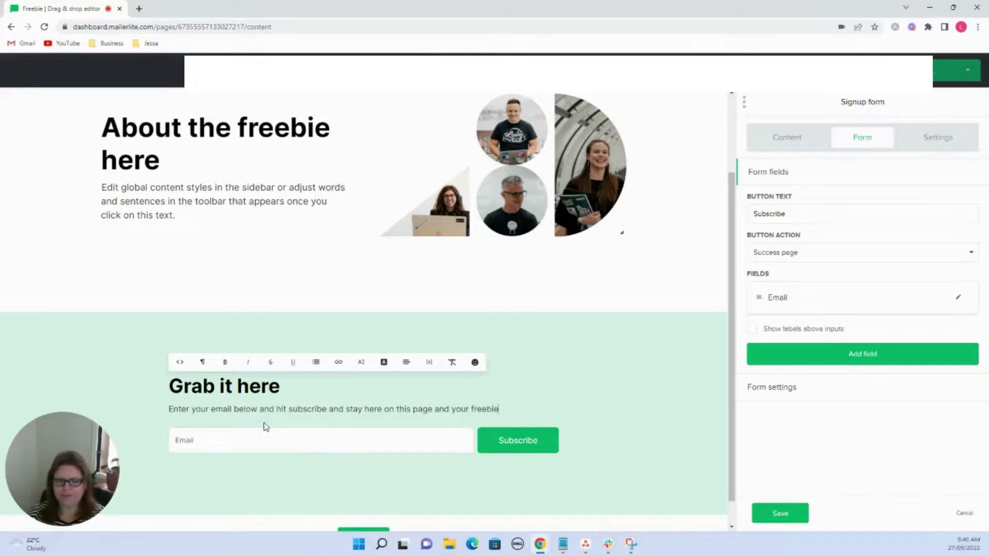
type(" will be a")
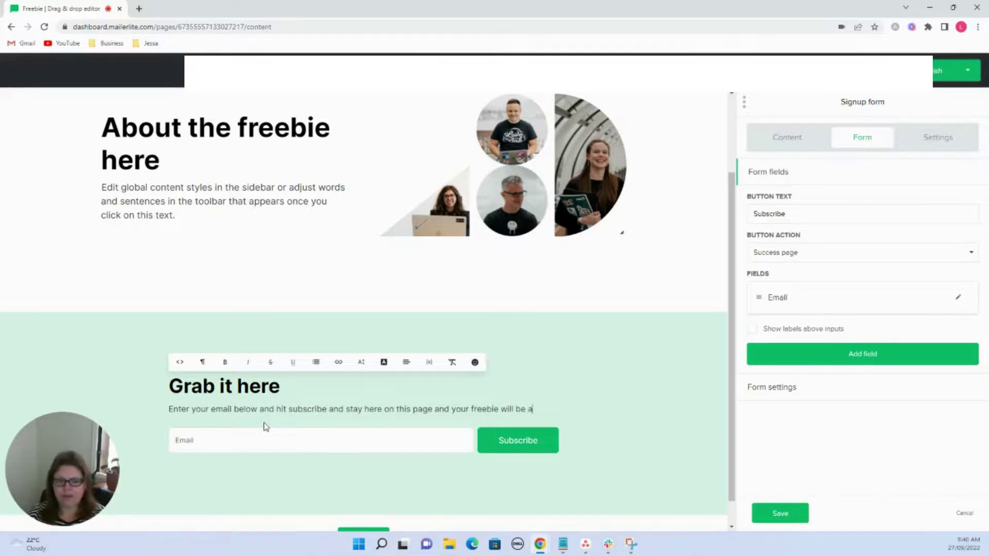
type("vailable st")
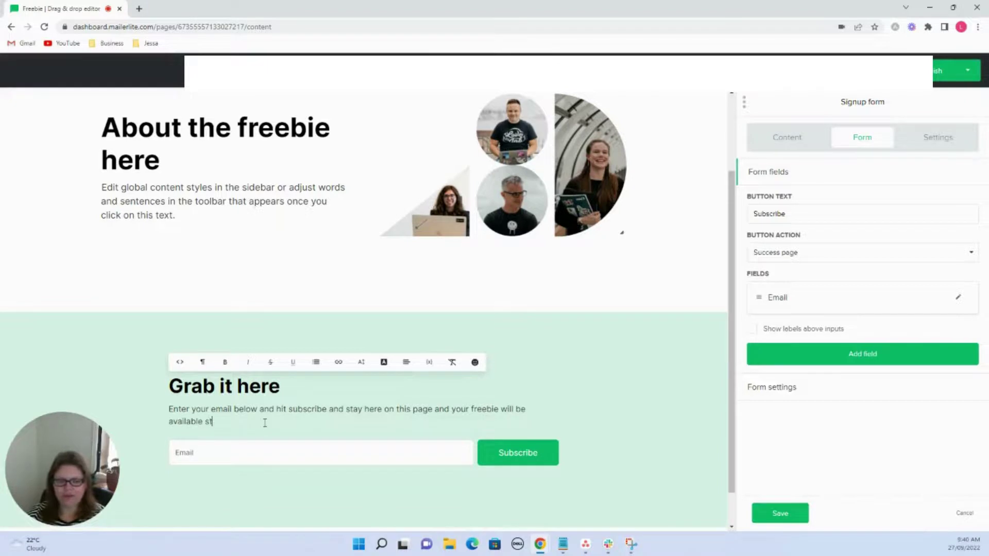
type("raight away for download")
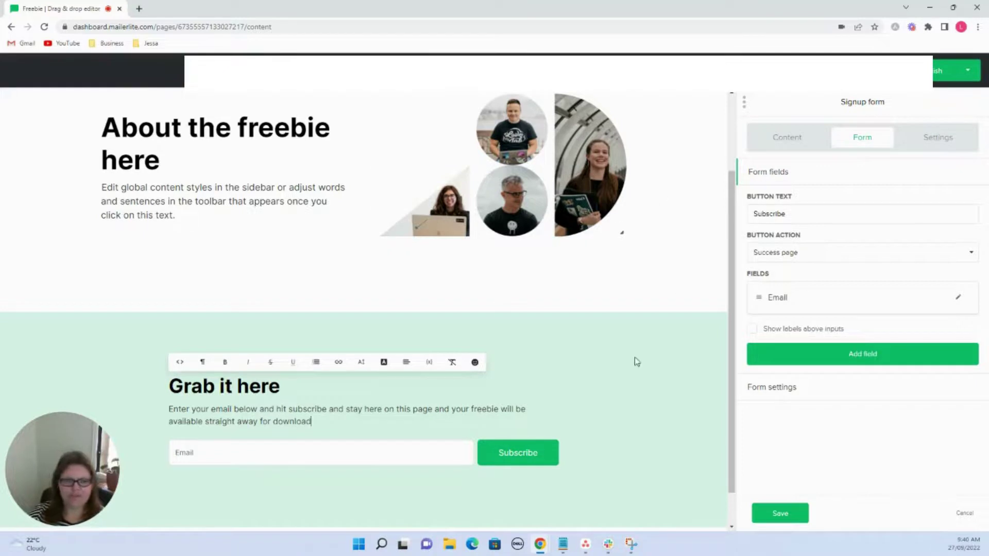
left_click(634, 357)
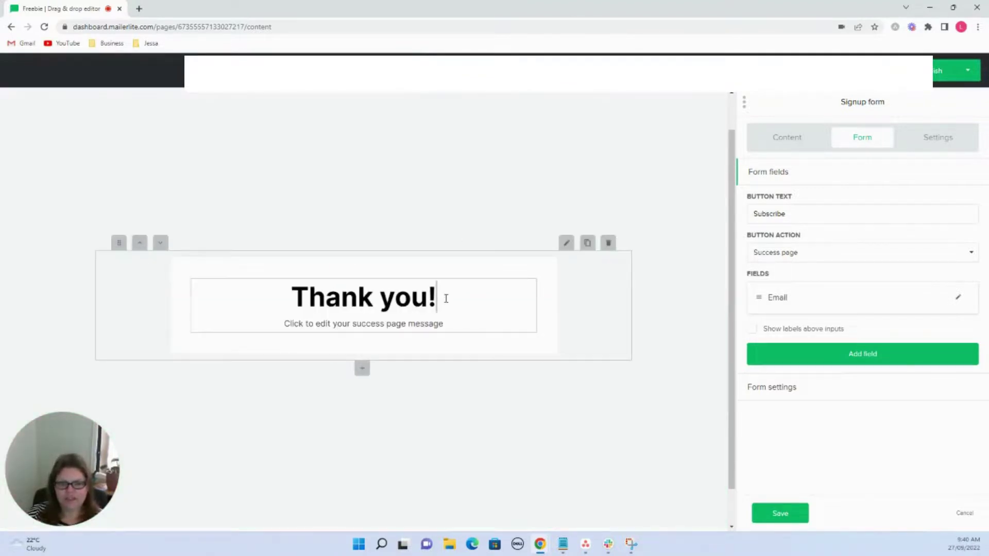
Rewrite the success message as 'Here is your freebie' with a 'Click here to download' line below.
left_click_drag(456, 326, 253, 319)
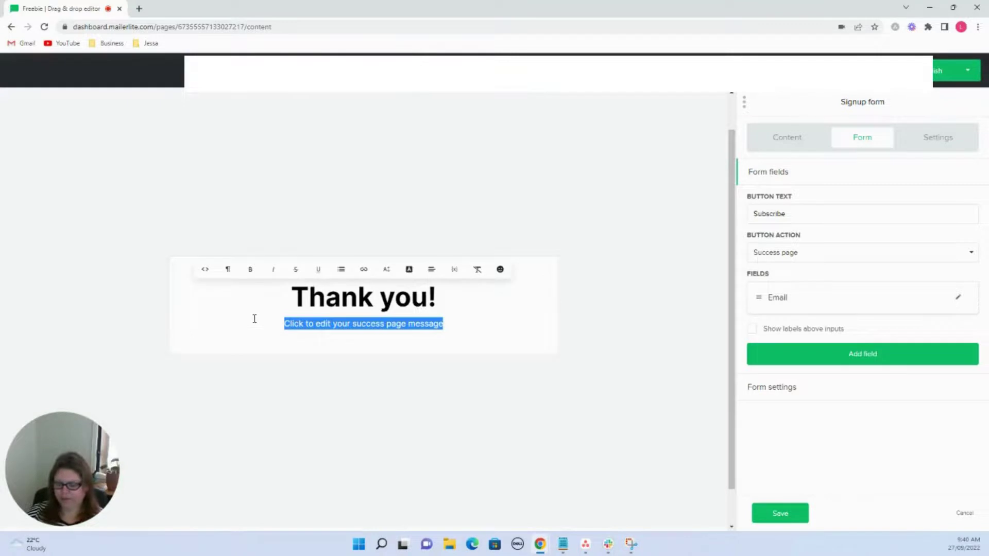
type("c")
type("ere ")
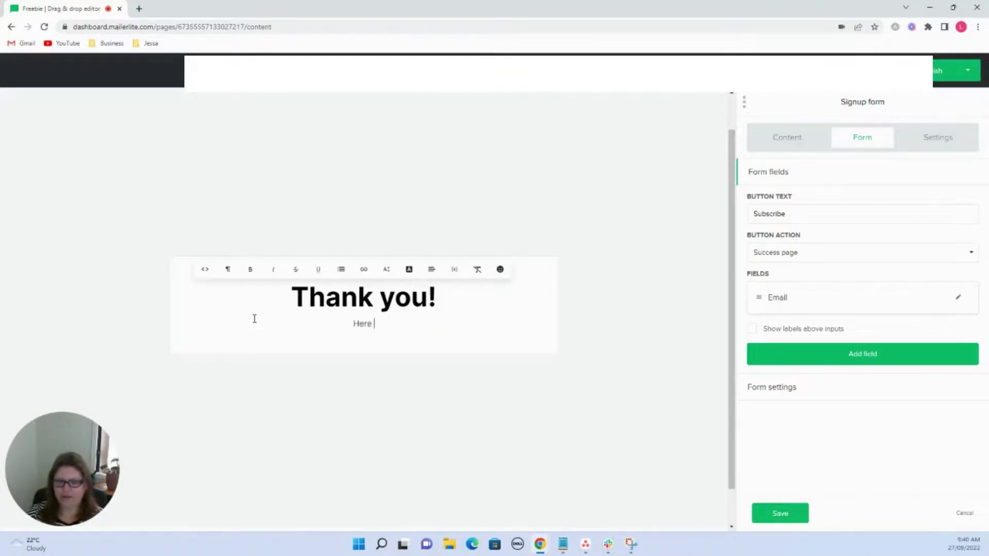
type("is your ")
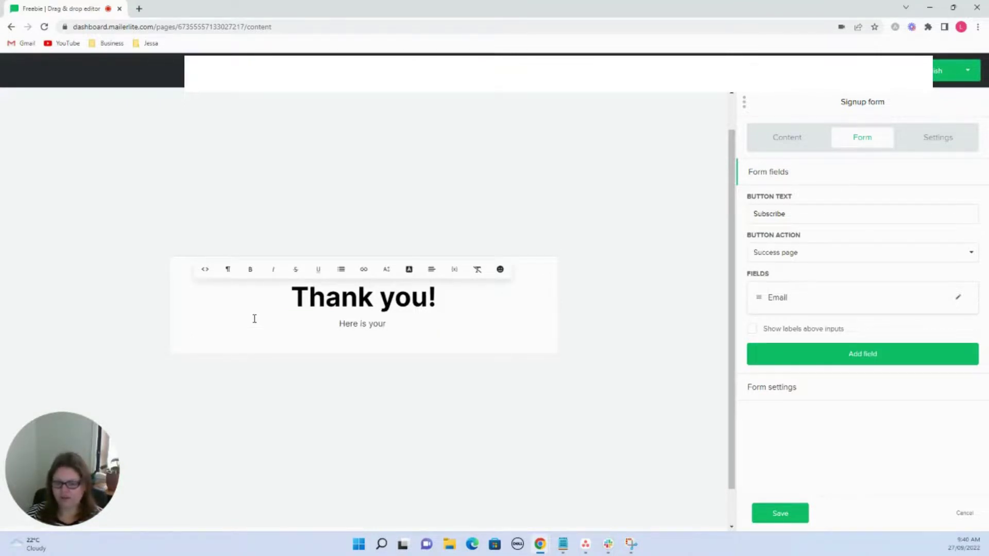
type("fr")
type("ie")
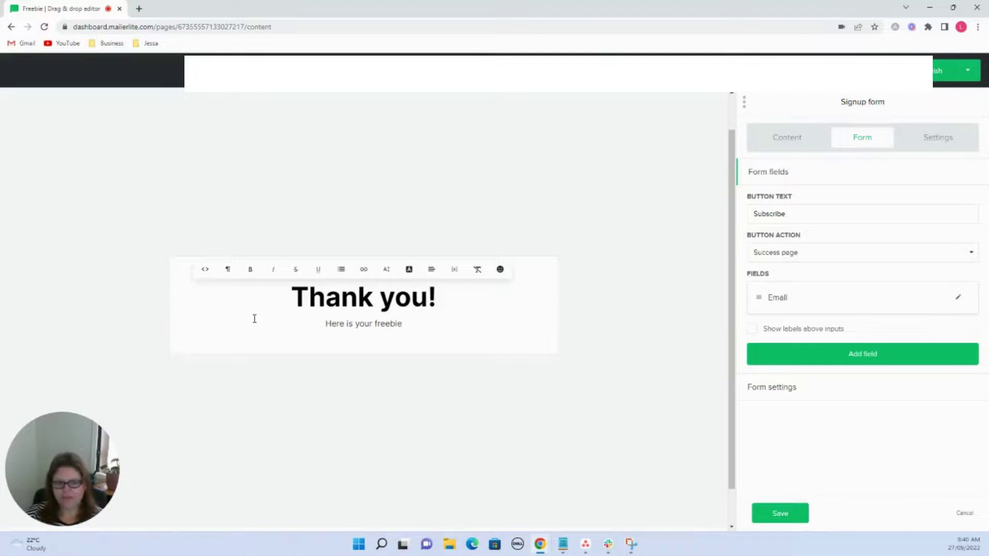
key("Return")
key("Return")
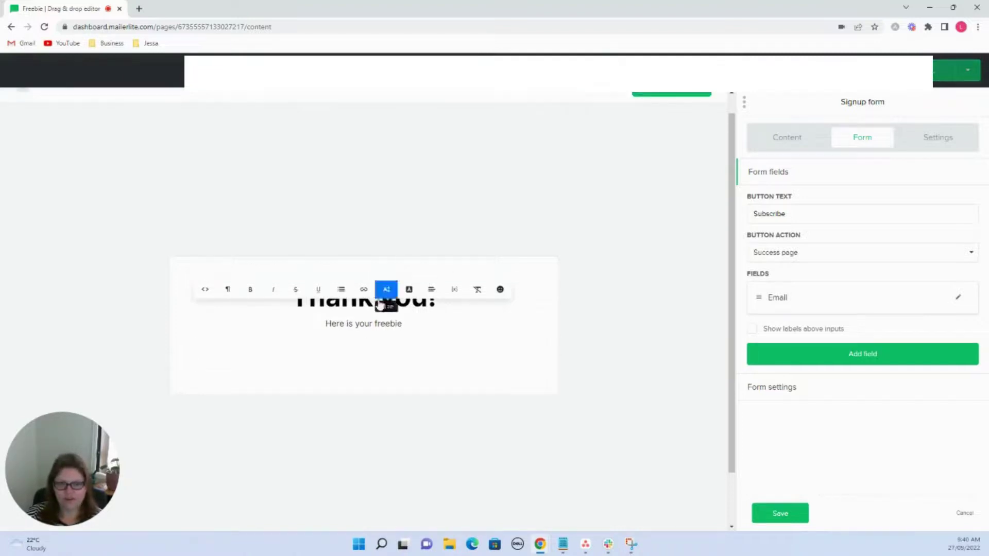
type("Click h")
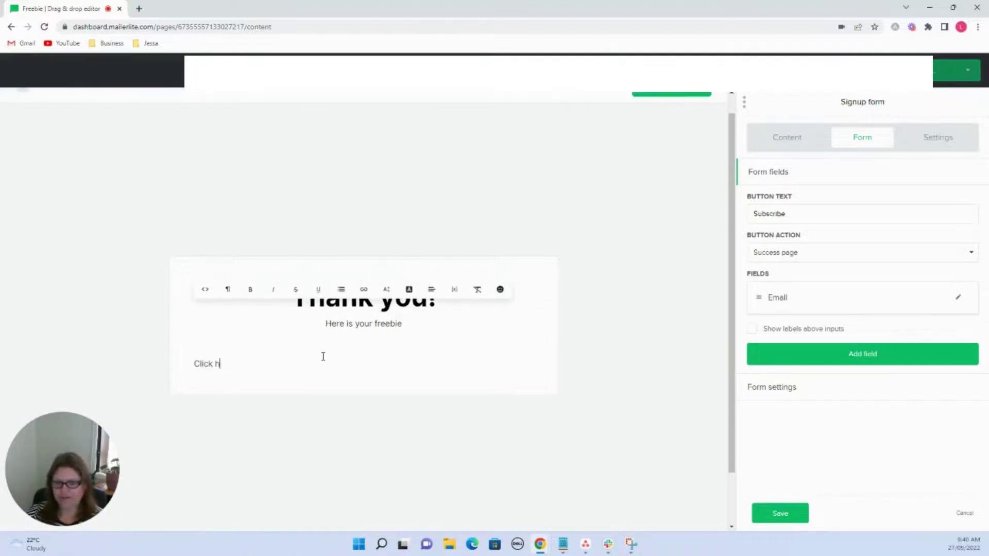
type("ere to downl")
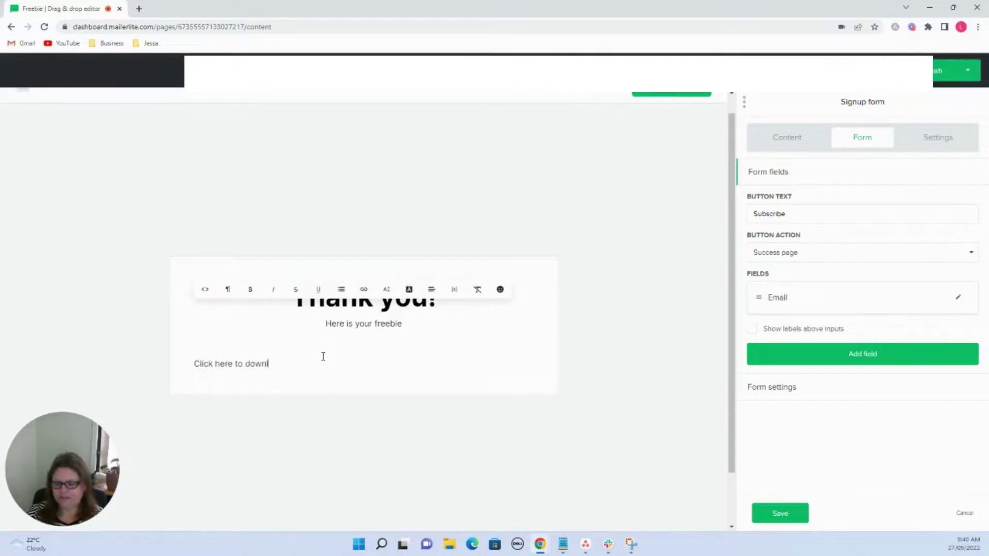
type("oad")
left_click_drag(293, 366, 173, 370)
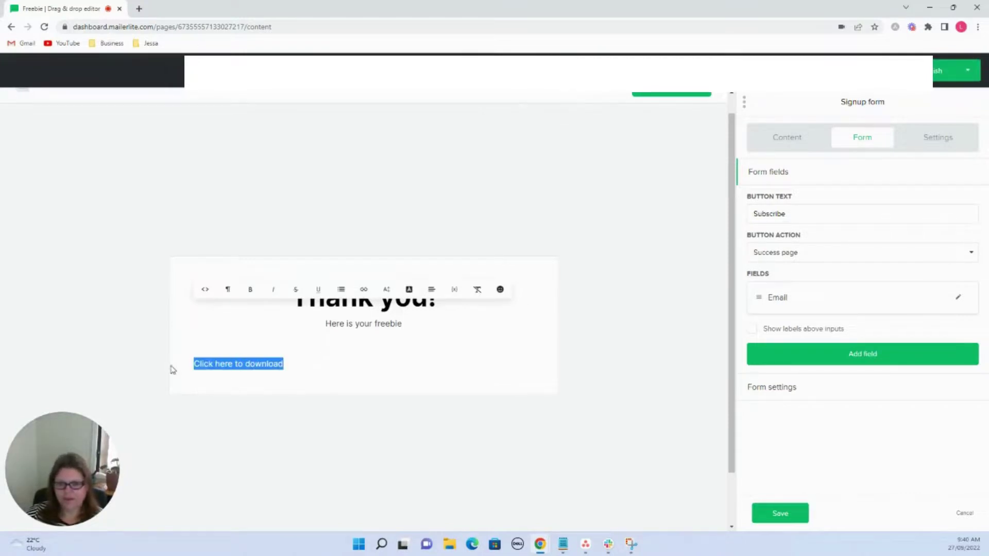
Center-align the 'Click here to download' line, leaving it without a link.
left_click(363, 289)
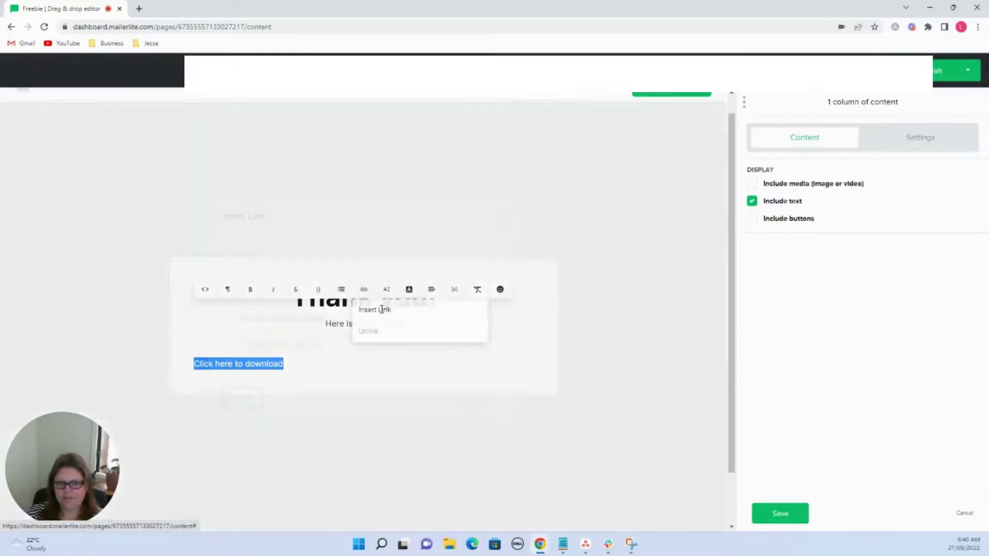
left_click(382, 309)
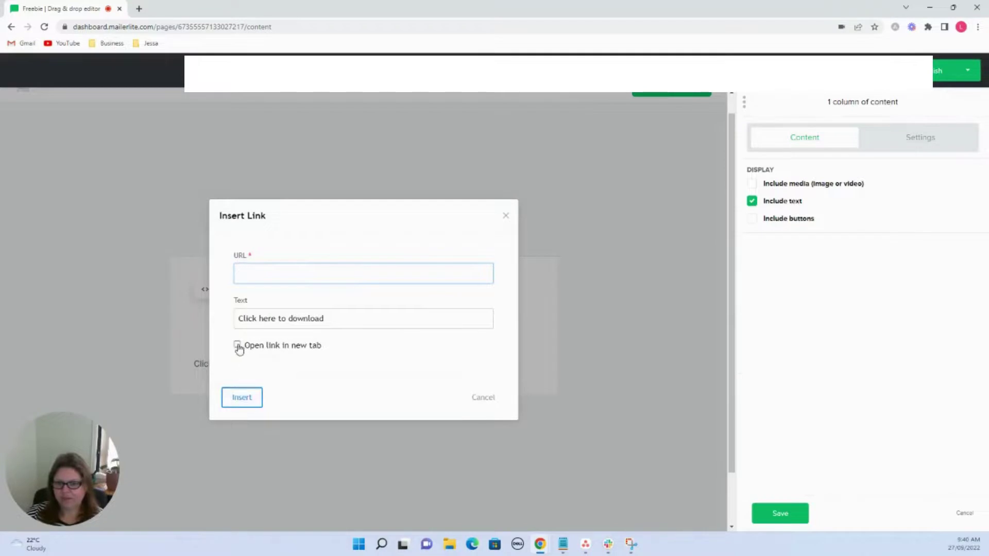
left_click(195, 336)
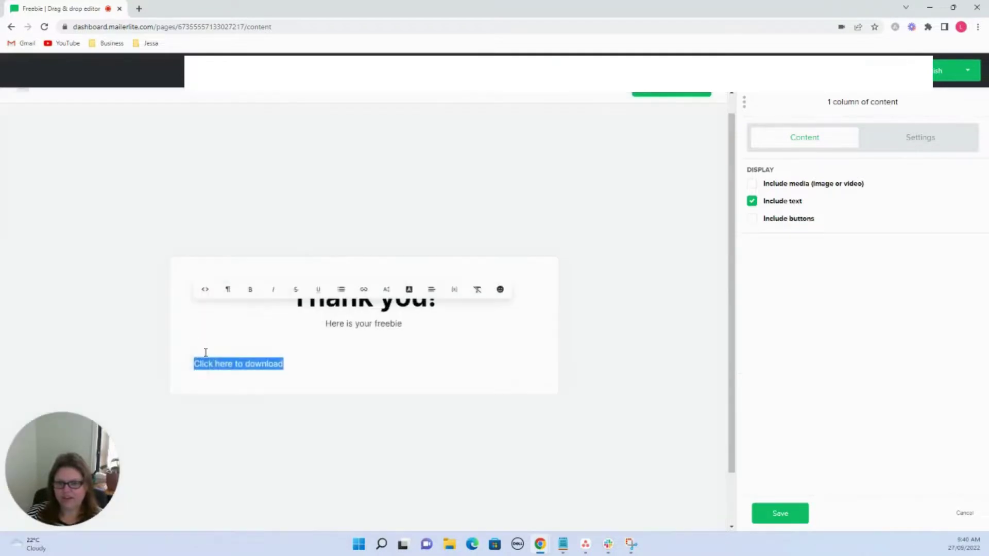
left_click(431, 289)
left_click(452, 331)
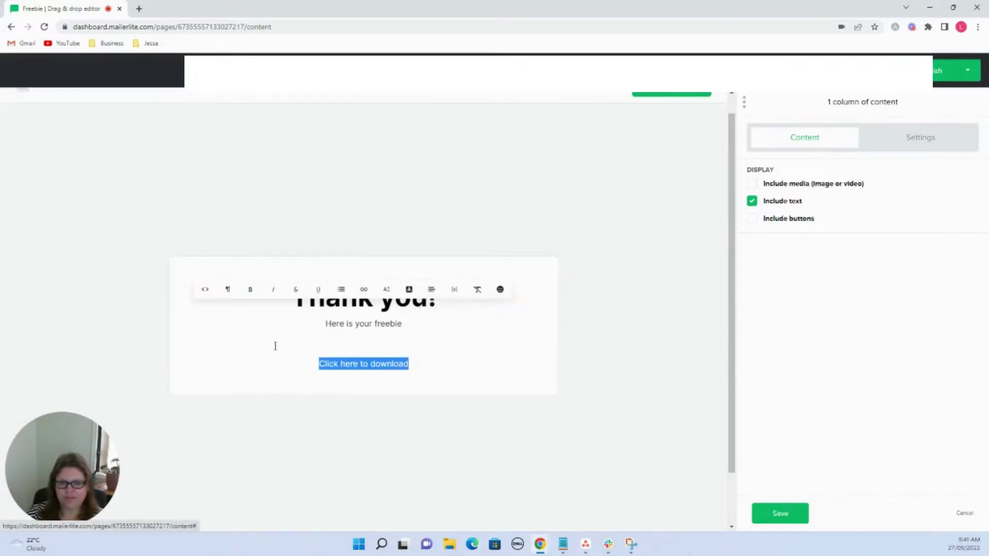
left_click(268, 345)
left_click(563, 320)
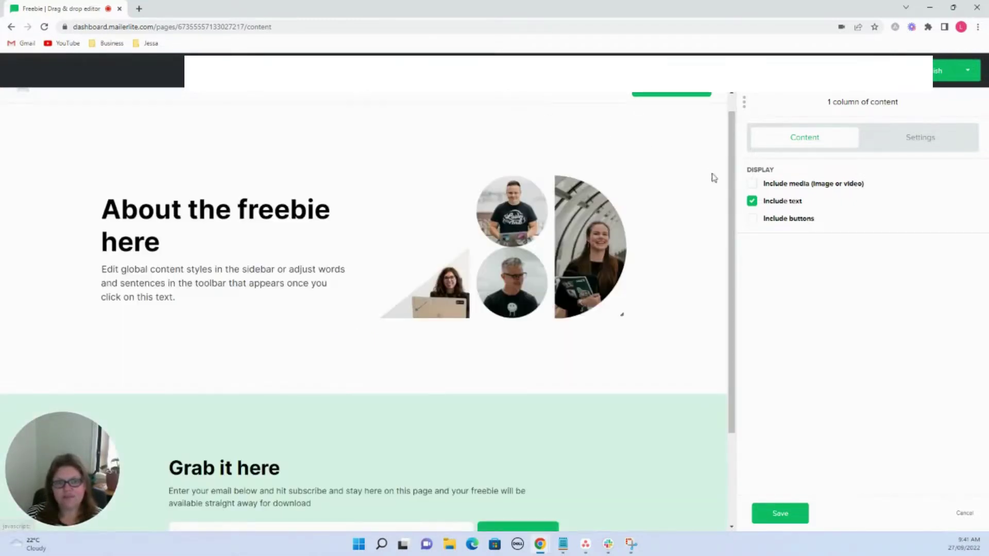
Save the success page changes and publish the Freebie landing page.
left_click(780, 513)
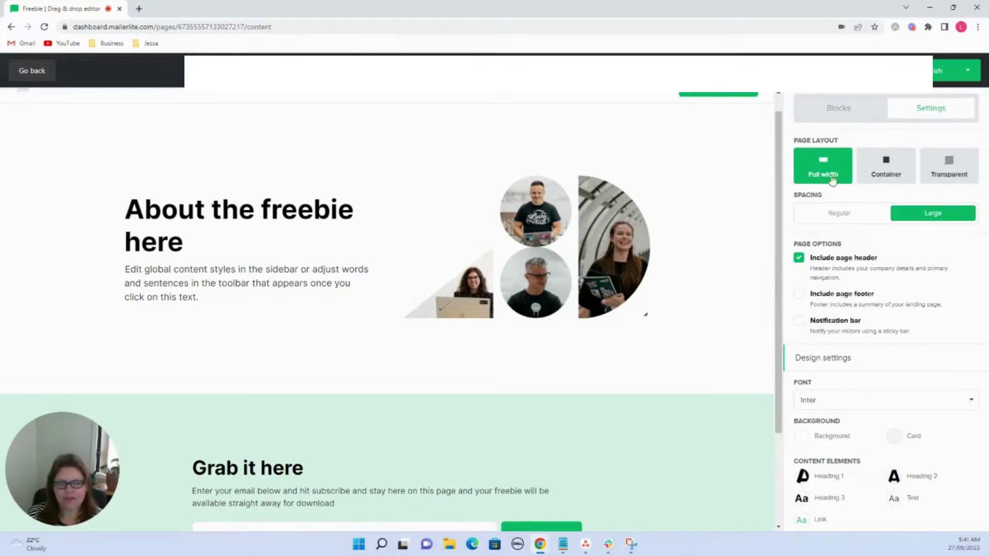
scroll(787, 263, "up", 1)
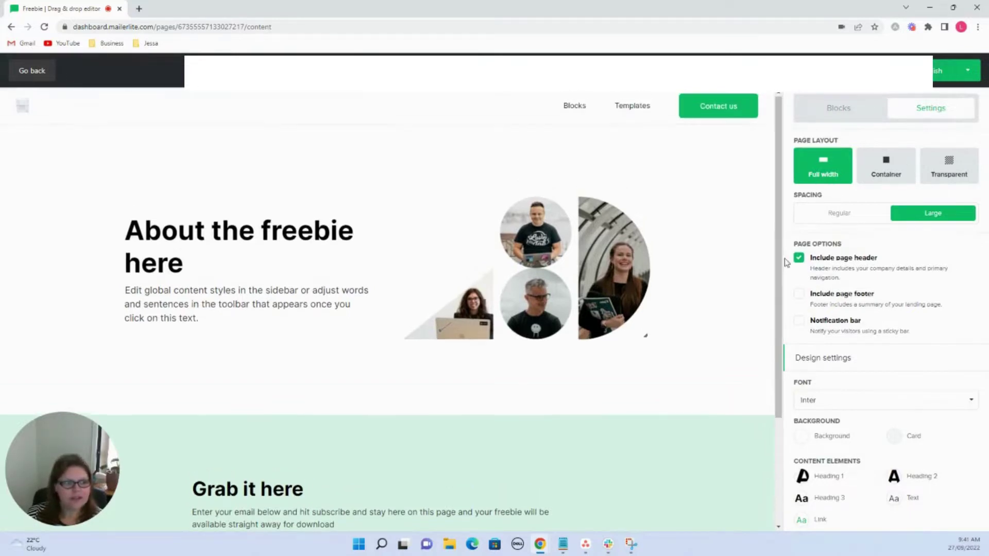
left_click(959, 76)
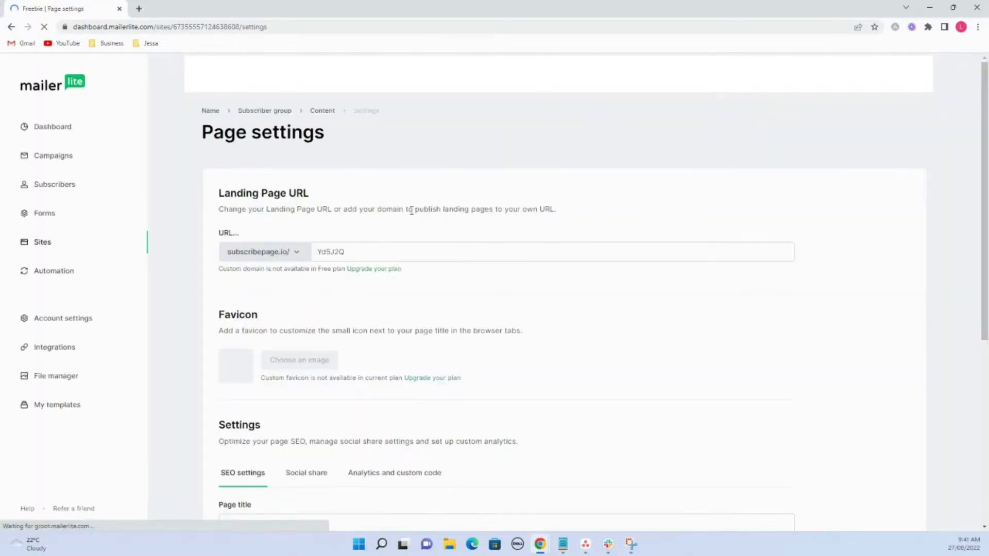
Confirm the Freebie page settings, then create an automation triggered by the Freebie form.
scroll(388, 276, "down", 6)
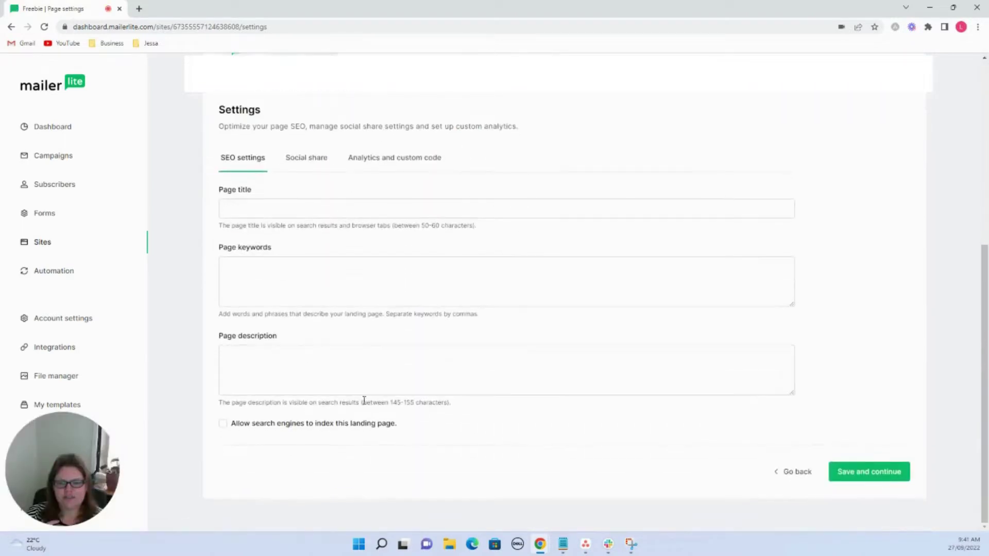
left_click(885, 472)
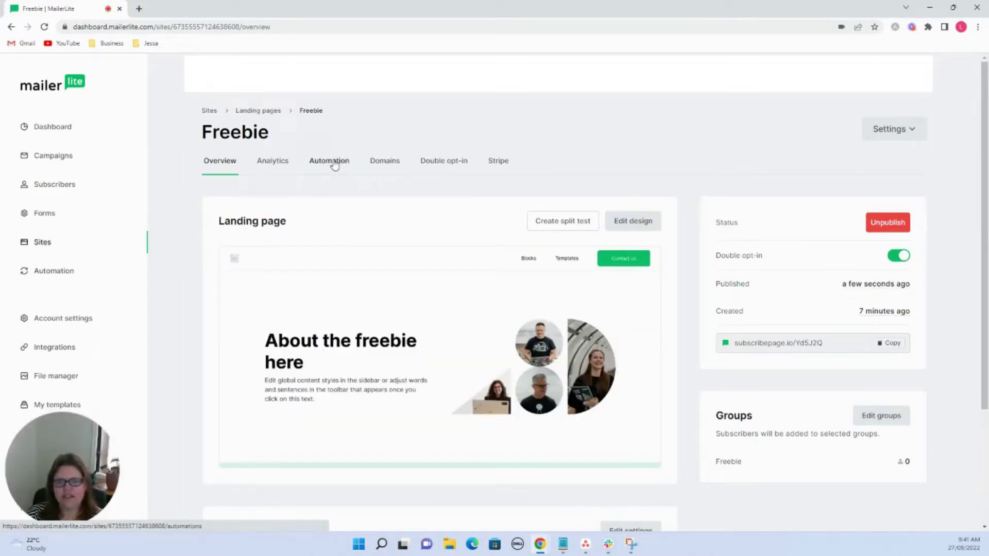
left_click(334, 162)
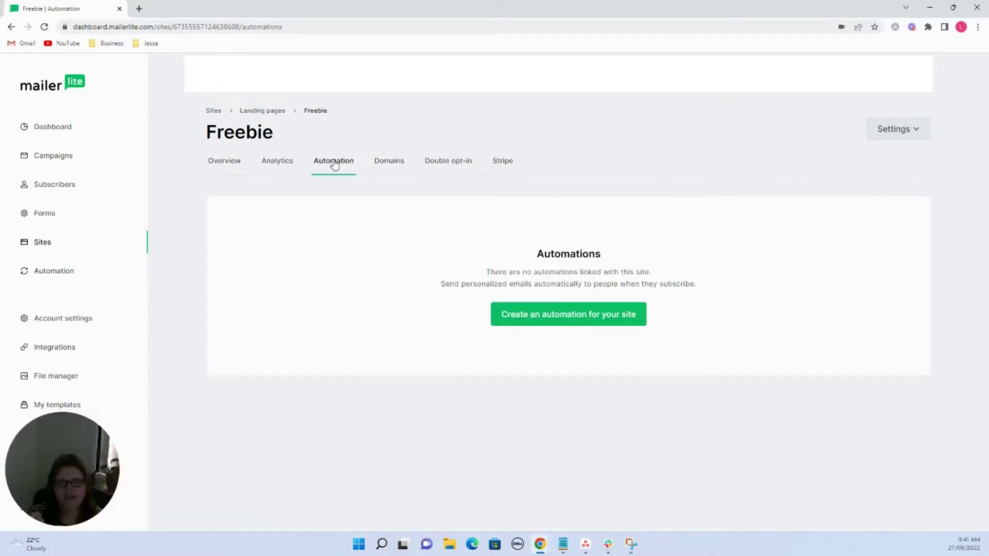
left_click(571, 323)
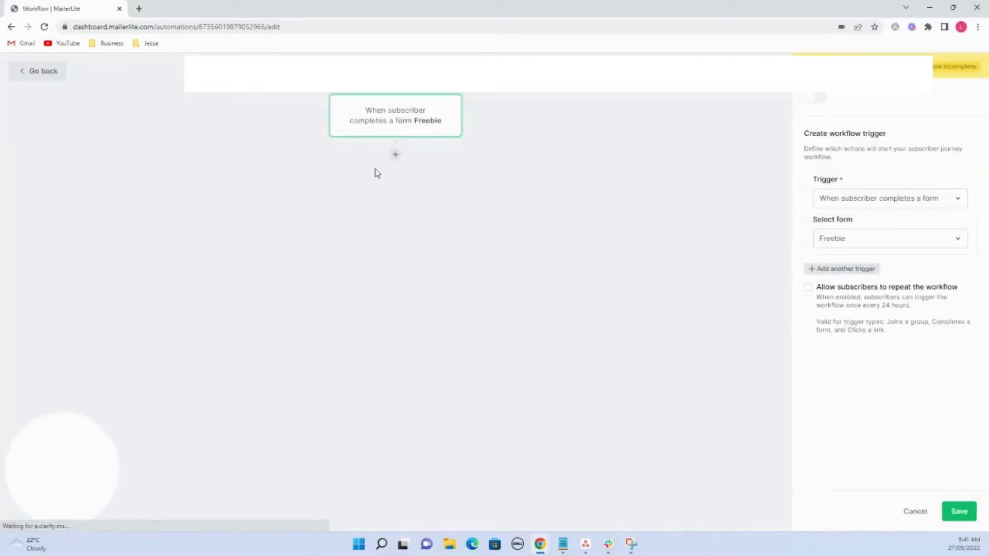
Insert an Email step directly below the Freebie form trigger.
left_click(396, 156)
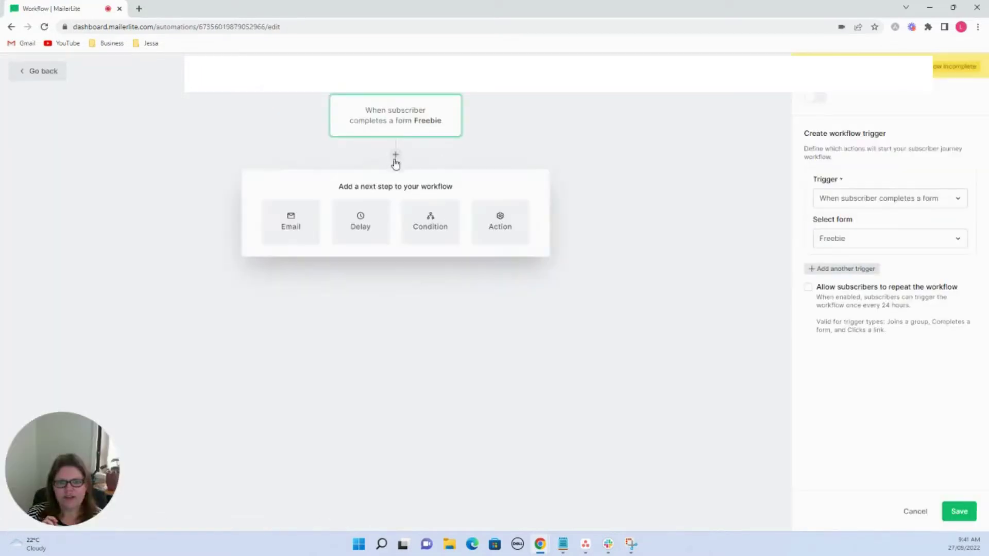
left_click(287, 229)
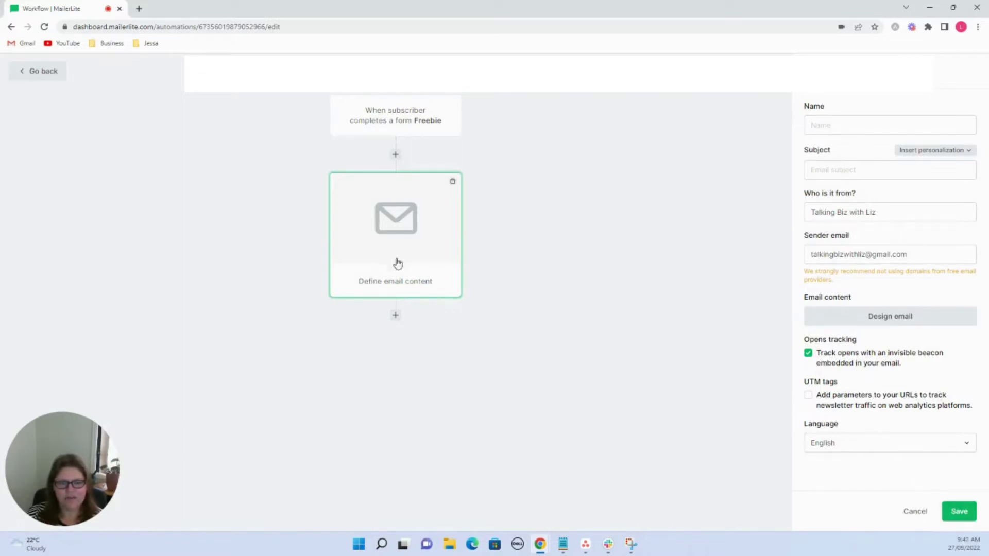
left_click(394, 157)
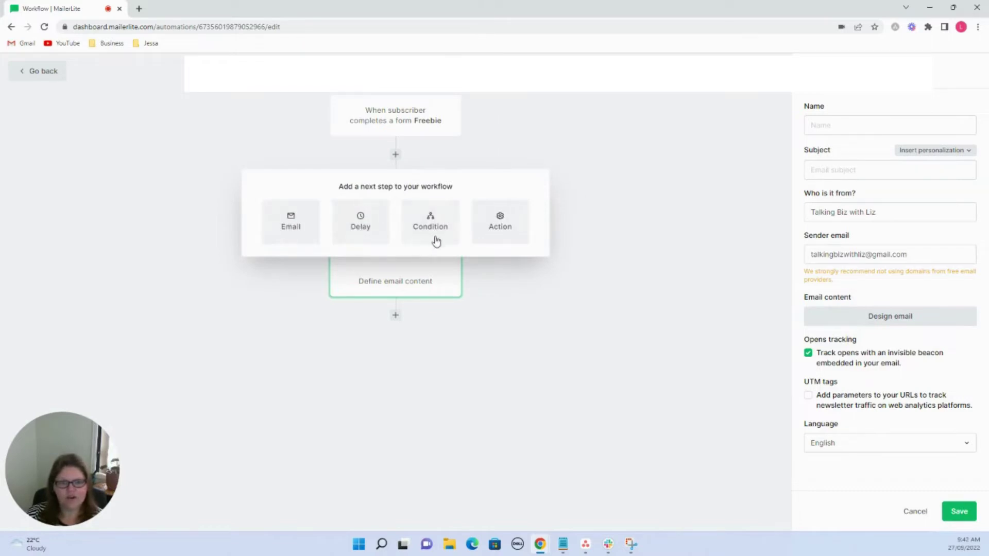
left_click(613, 150)
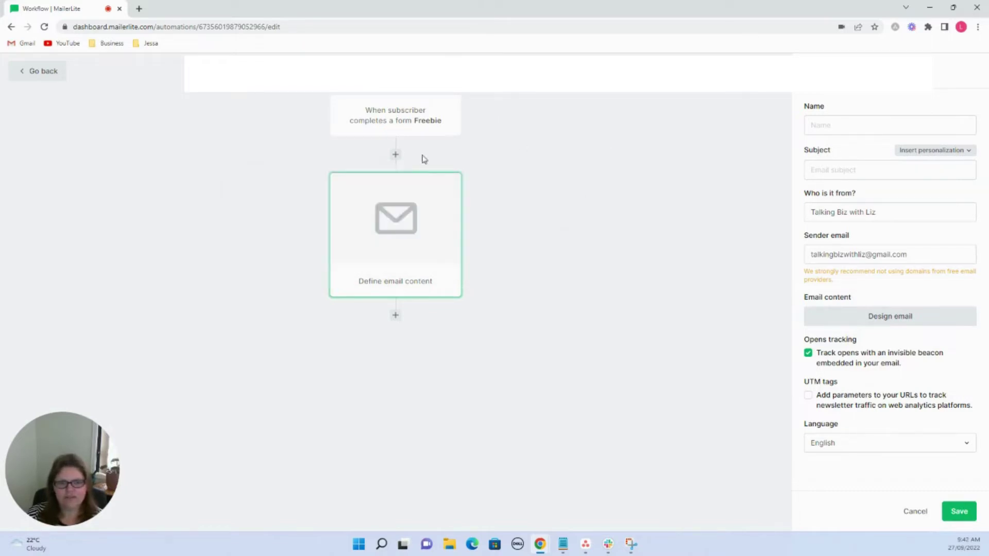